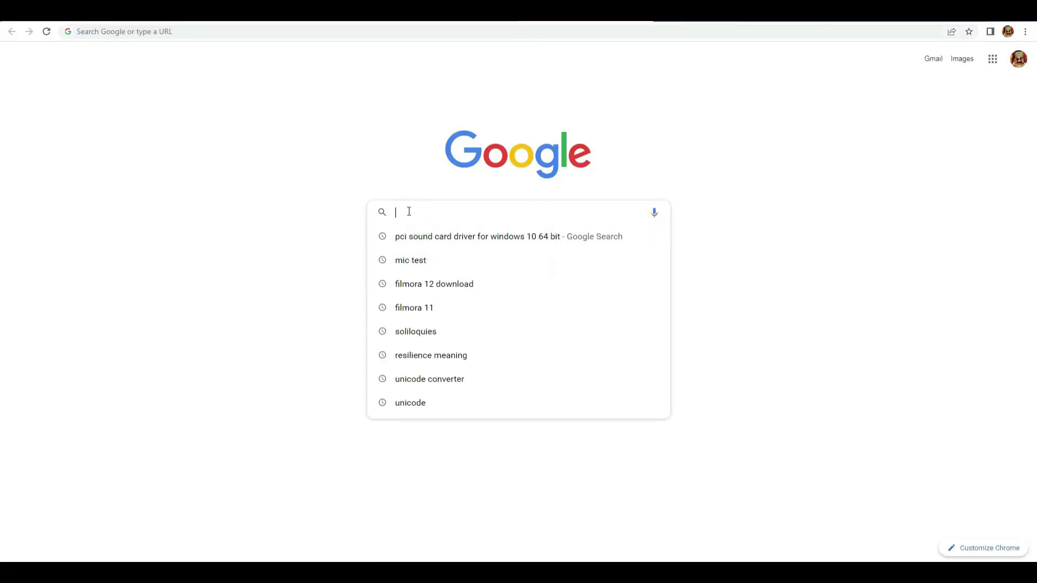
- Search Google for 'pgportal', open CPGRAMS-Home, and go from Register/Login to the sign-up page
type("pg")
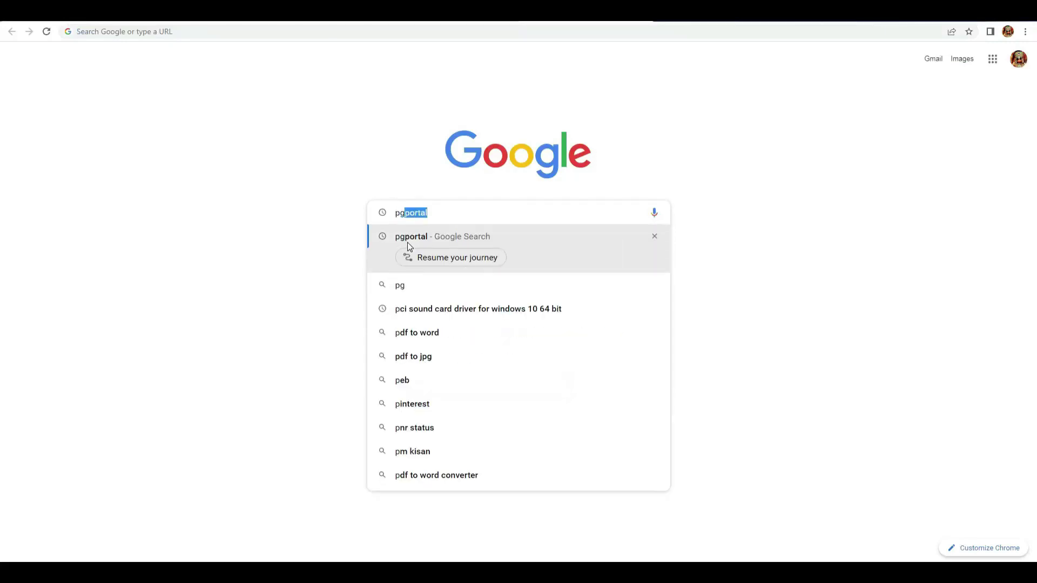
left_click(397, 240)
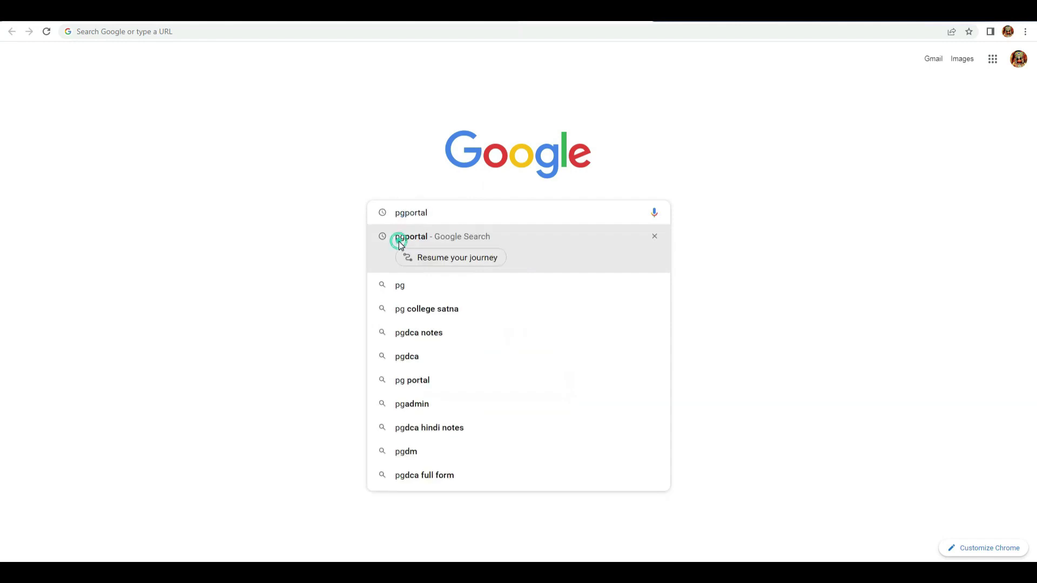
left_click(171, 171)
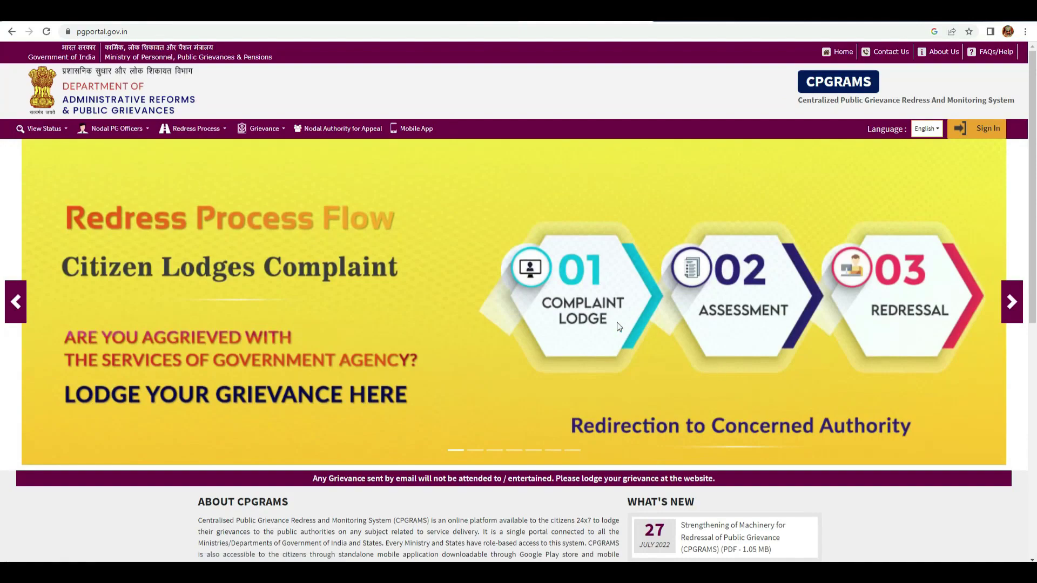
scroll(481, 248, "down", 8)
left_click(293, 467)
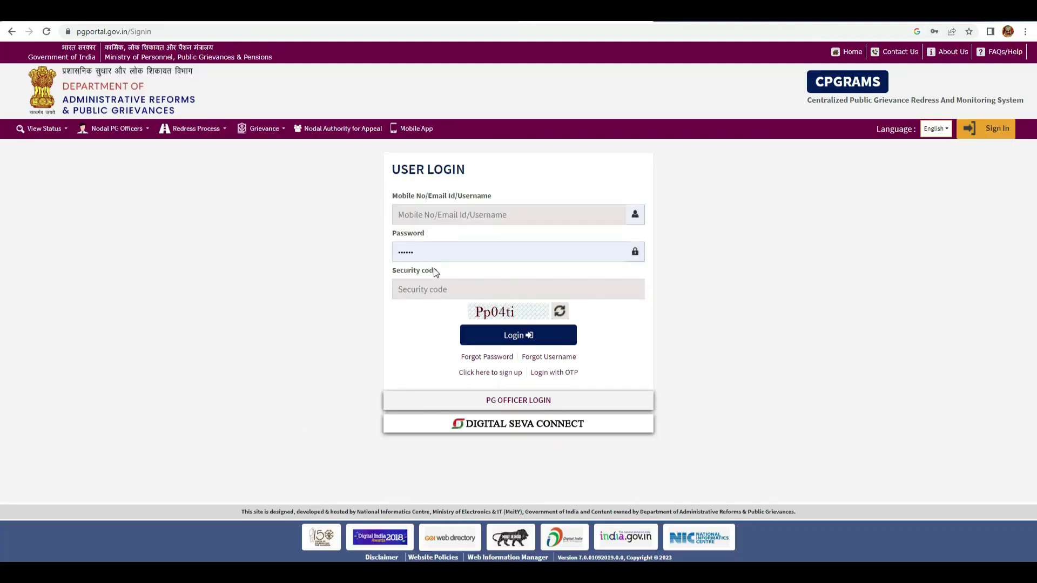
left_click(487, 374)
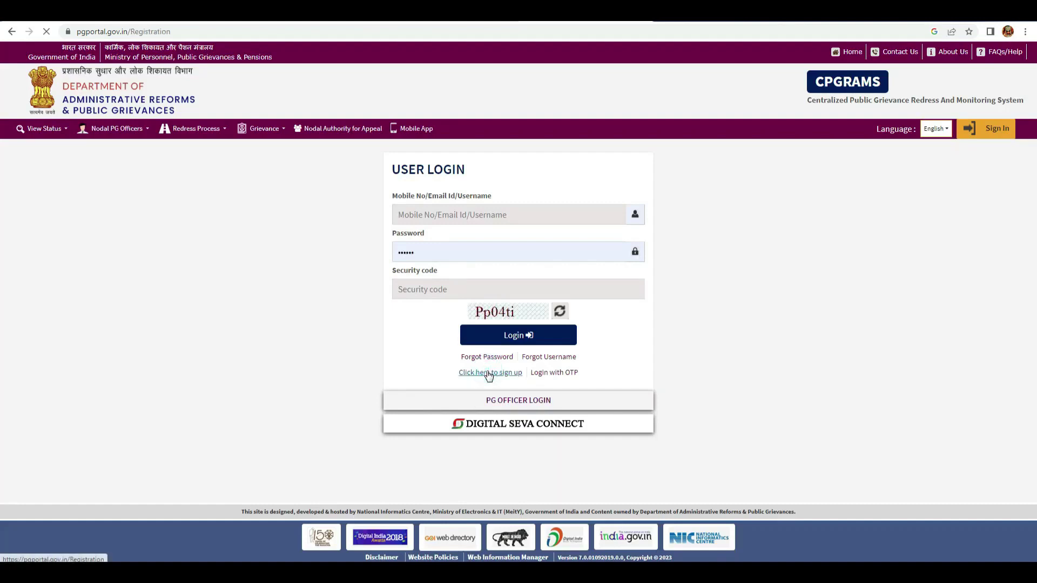
- Enter the registrant's full name and postal address on the sign-up form
left_click(67, 218)
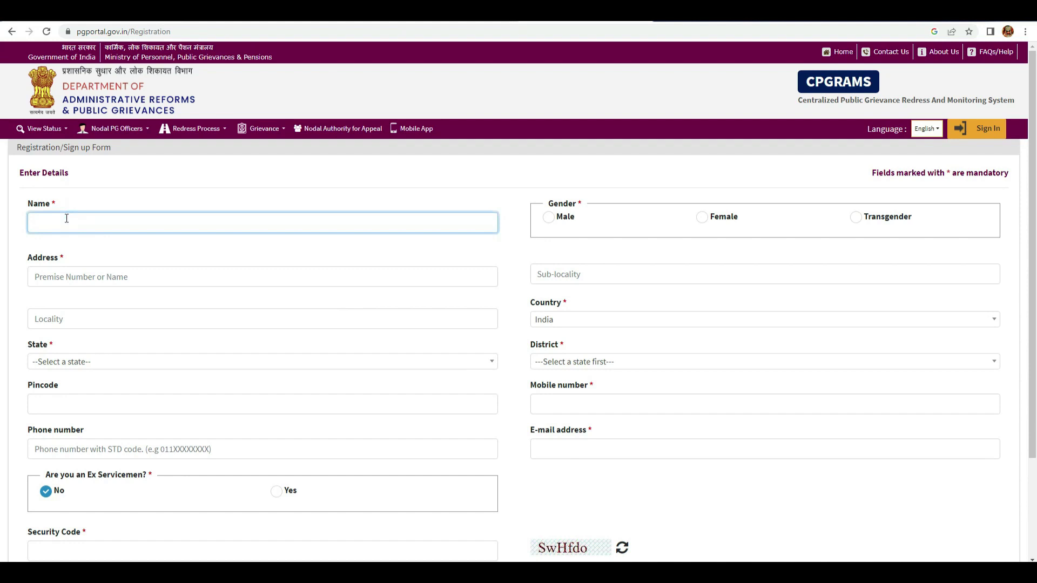
left_click(50, 271)
type("hig bhopal")
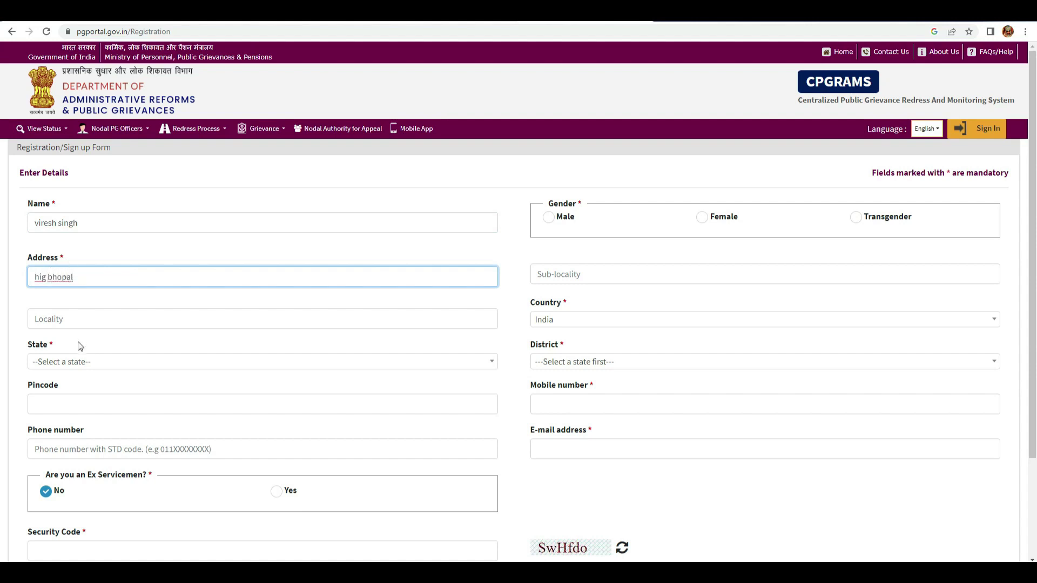
- Select Madhya Pradesh as the state and enter the area pincode
left_click(89, 362)
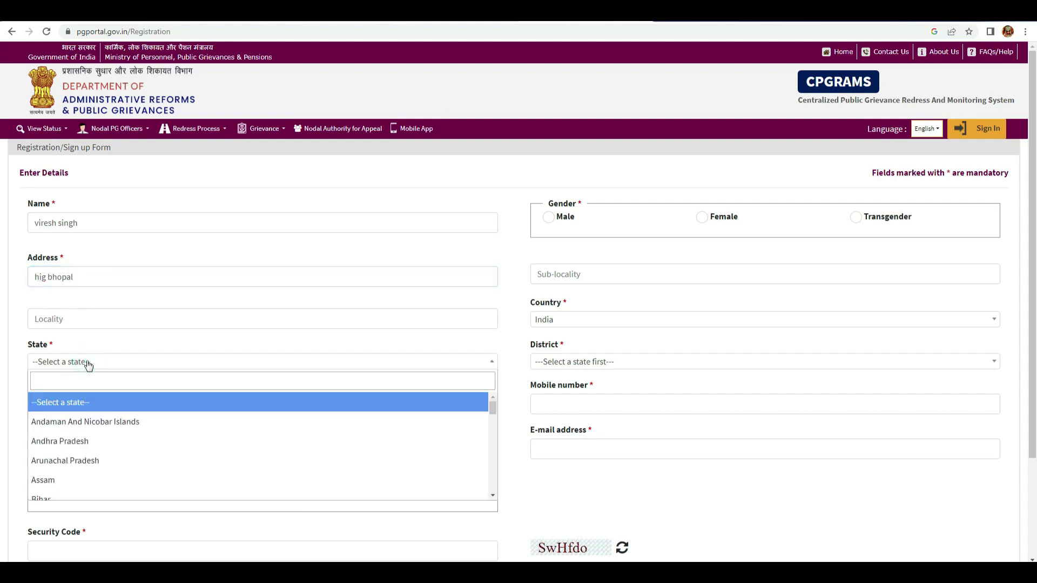
scroll(141, 441, "down", 4)
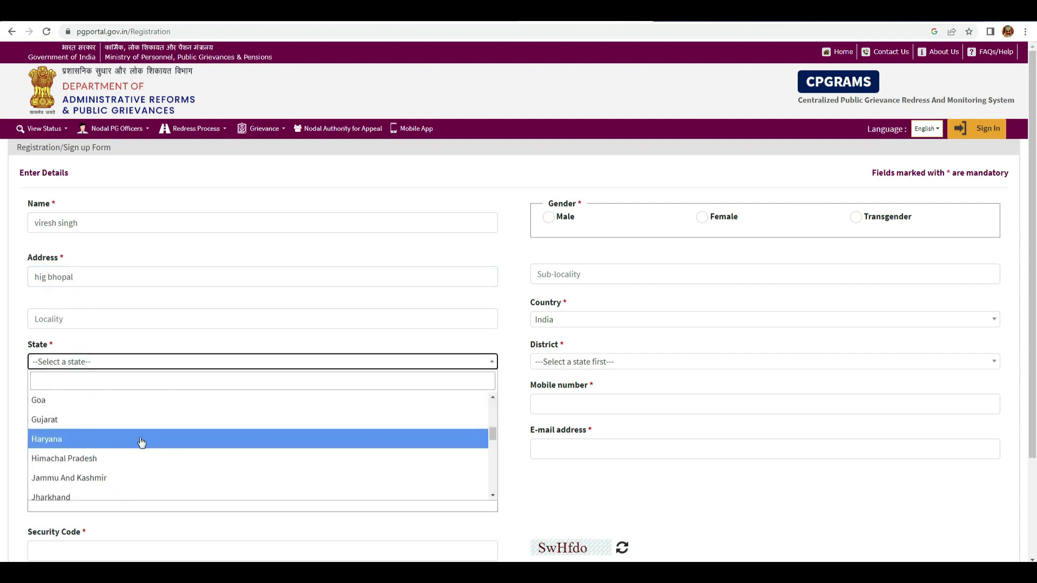
scroll(133, 449, "down", 1)
scroll(125, 453, "down", 3)
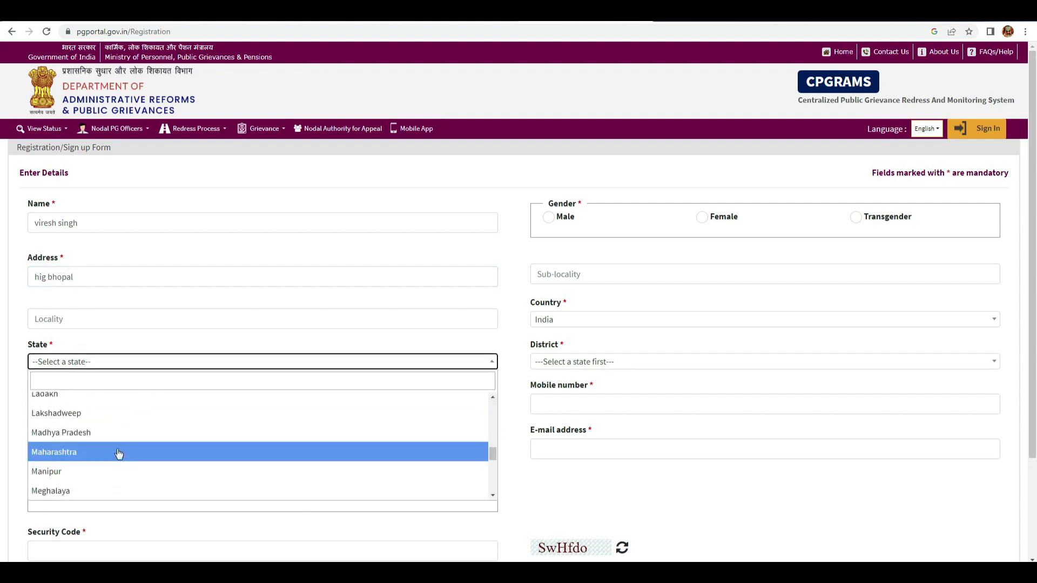
left_click(118, 435)
left_click(76, 403)
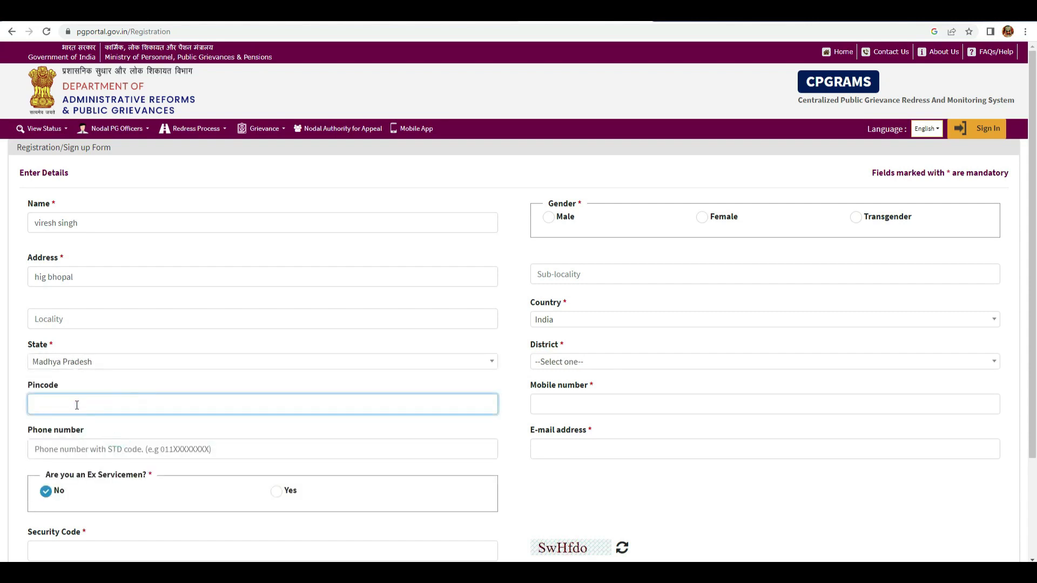
type("462043")
scroll(148, 476, "down", 2)
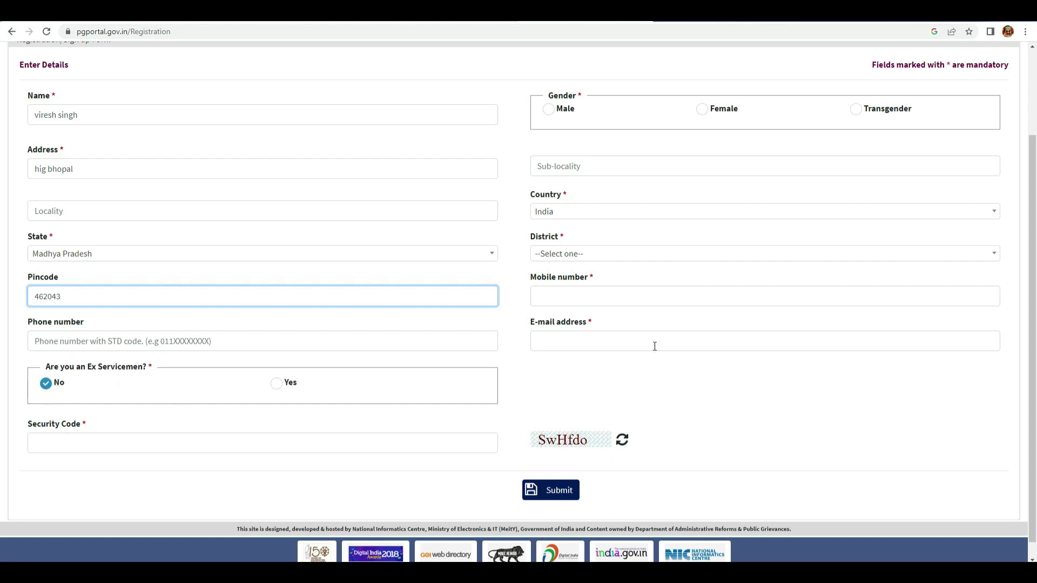
scroll(655, 345, "up", 2)
- Set gender to Male, district to Bhopal, and enter the registrant's mobile number
left_click(552, 222)
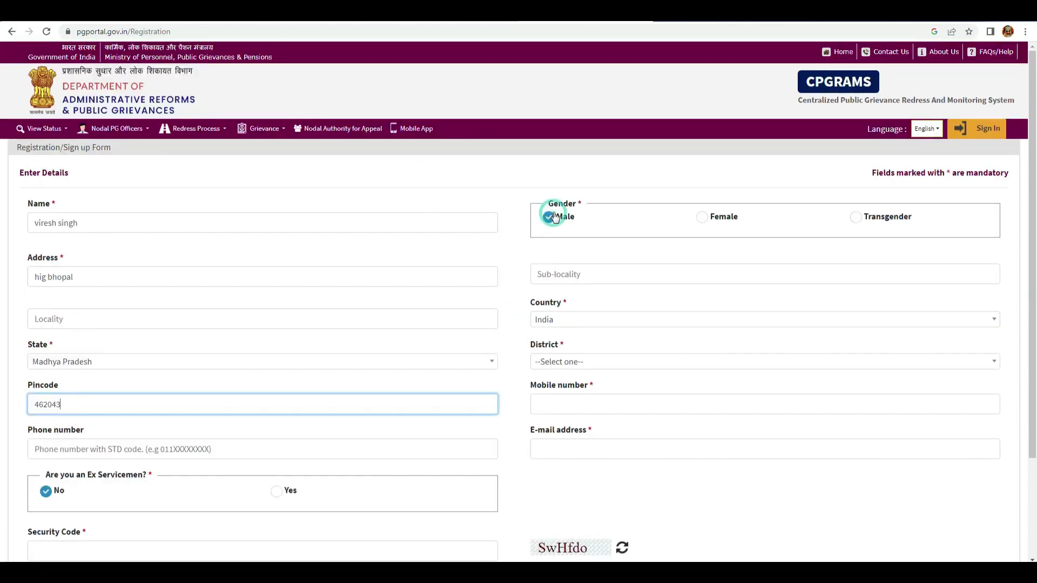
left_click(605, 361)
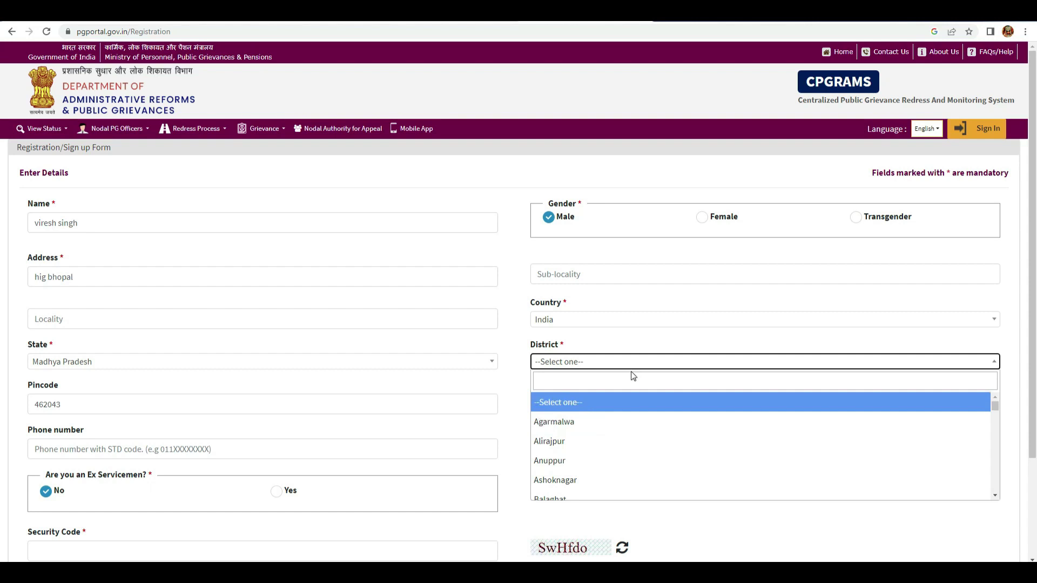
scroll(575, 438, "down", 1)
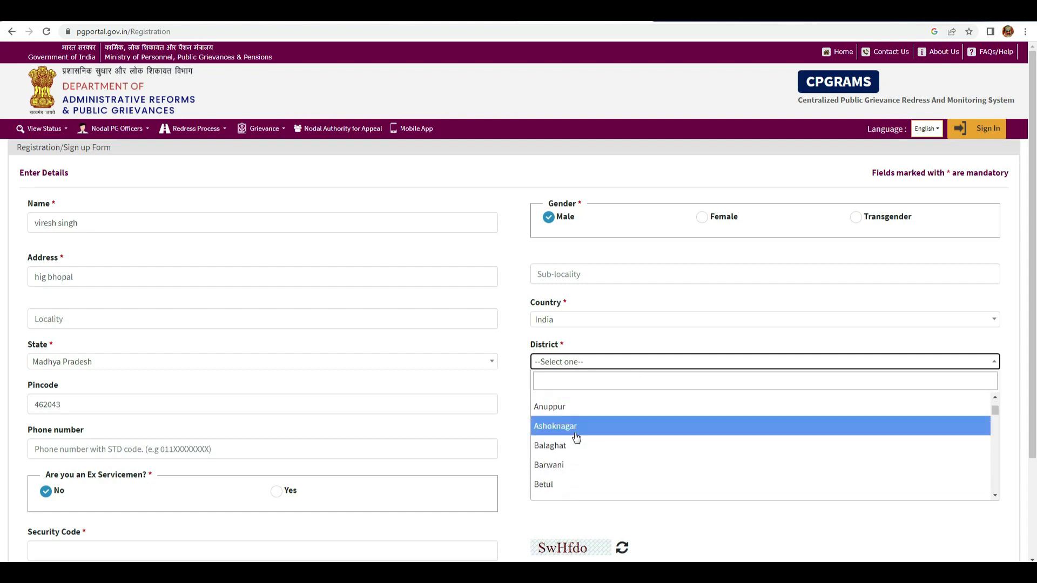
scroll(575, 438, "down", 1)
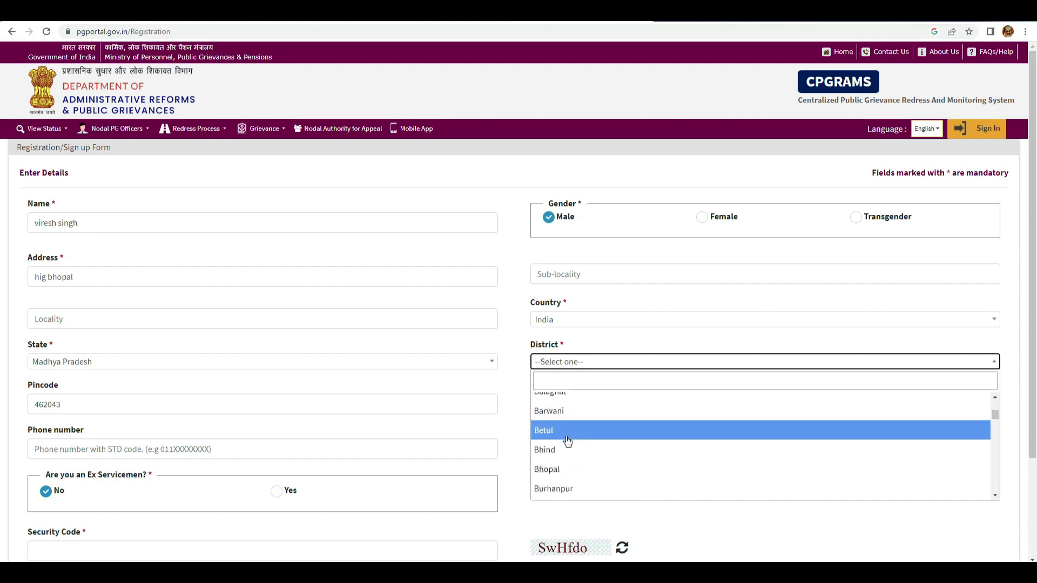
left_click(548, 469)
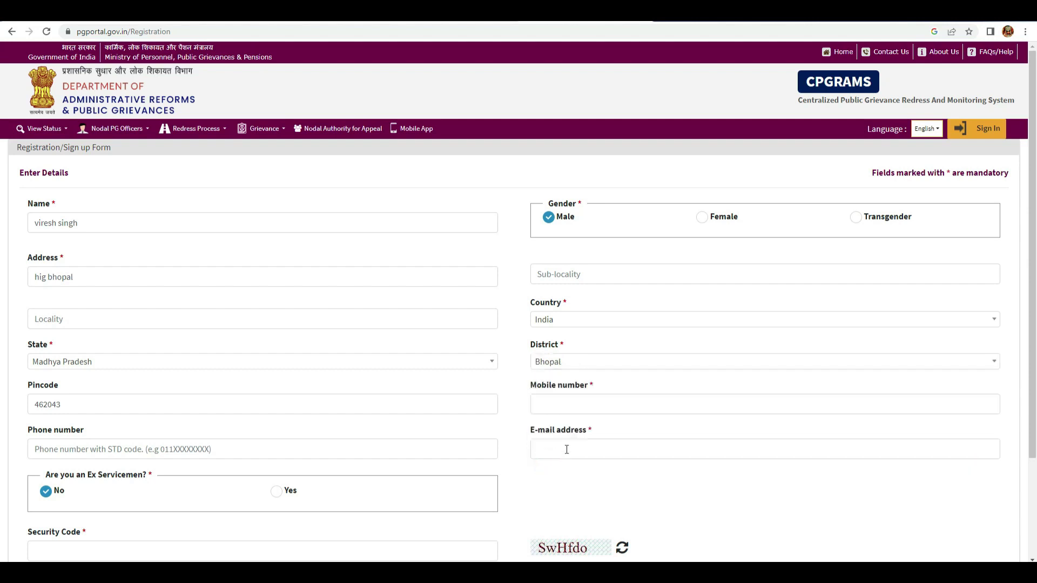
left_click(550, 407)
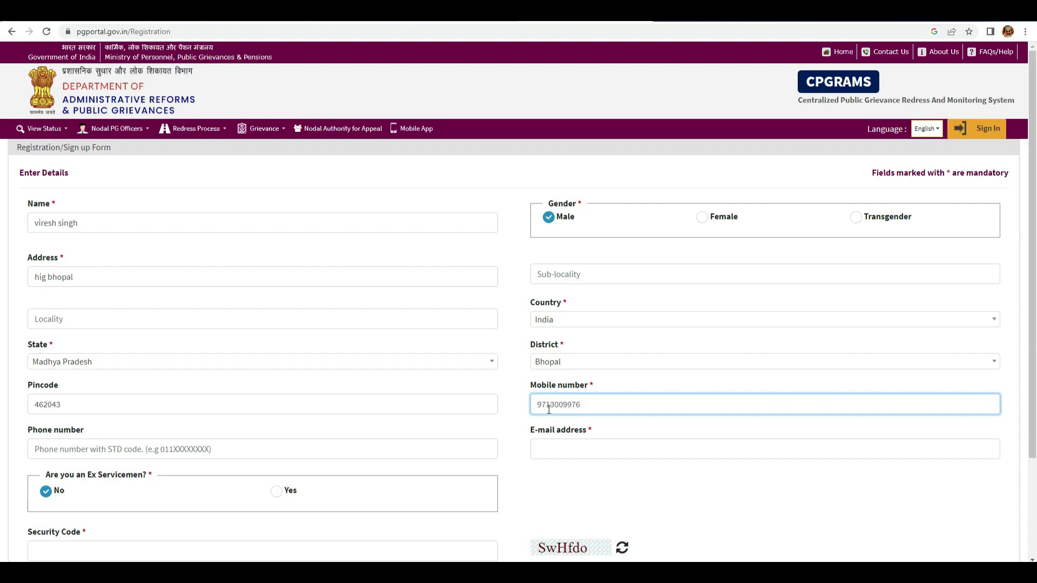
- Enter the registrant's e-mail address and the shown security code, then submit the registration
left_click(544, 448)
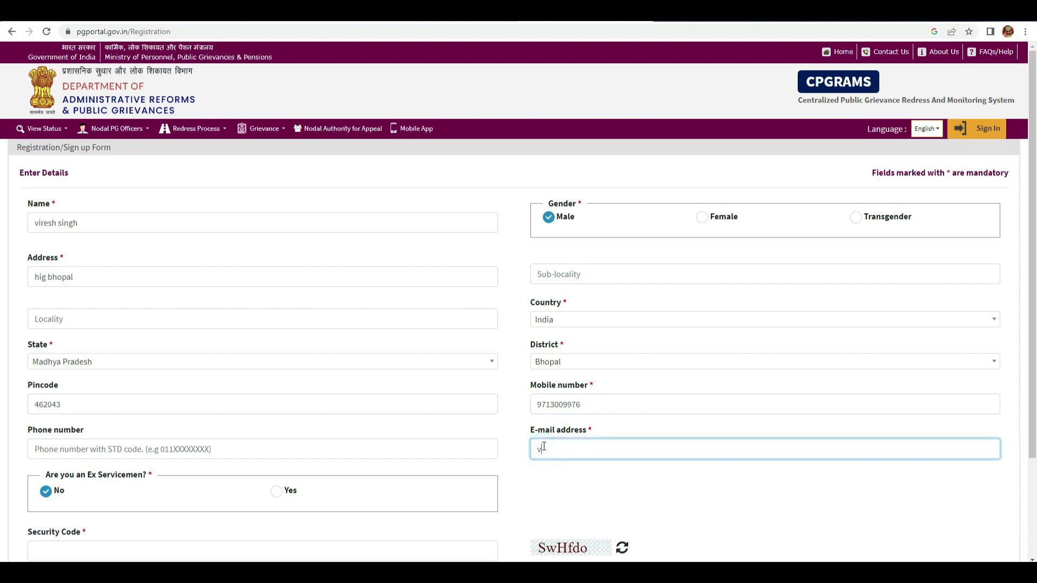
scroll(128, 433, "down", 2)
left_click(40, 446)
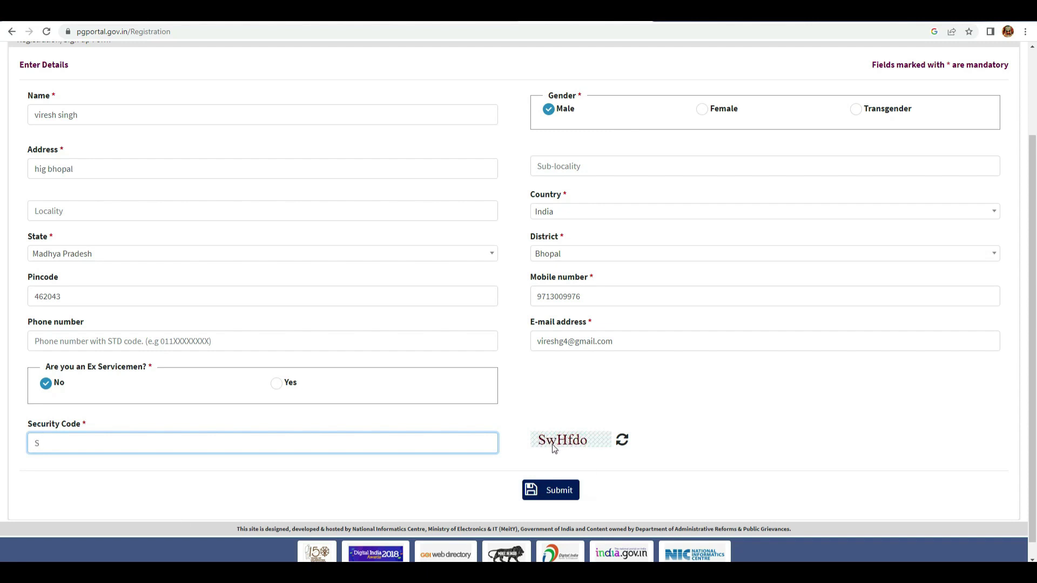
type("wHfdo")
left_click(541, 490)
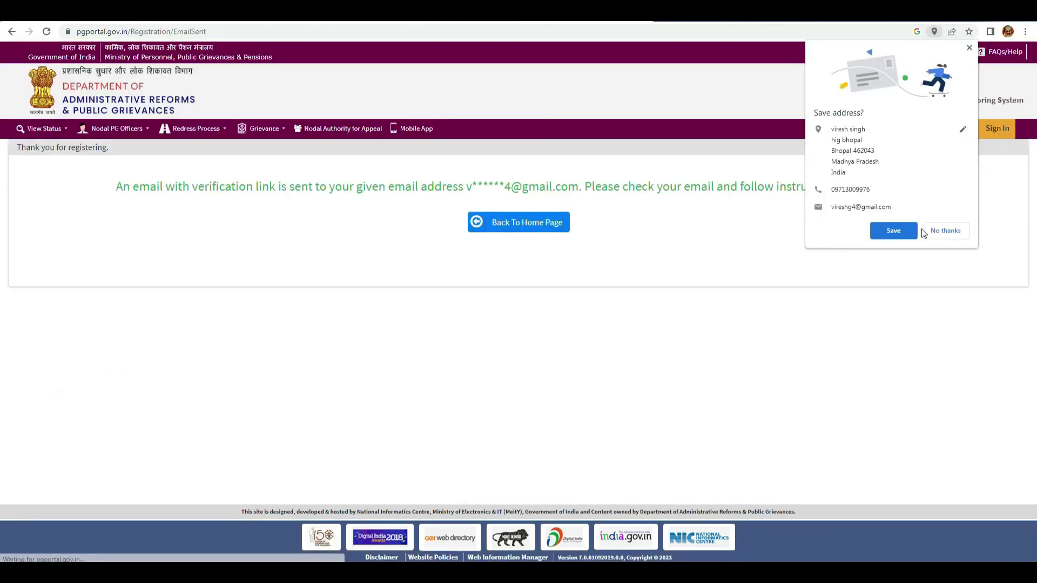
- Decline Chrome's Save address prompt and return to the CPGRAMS home page
left_click(940, 230)
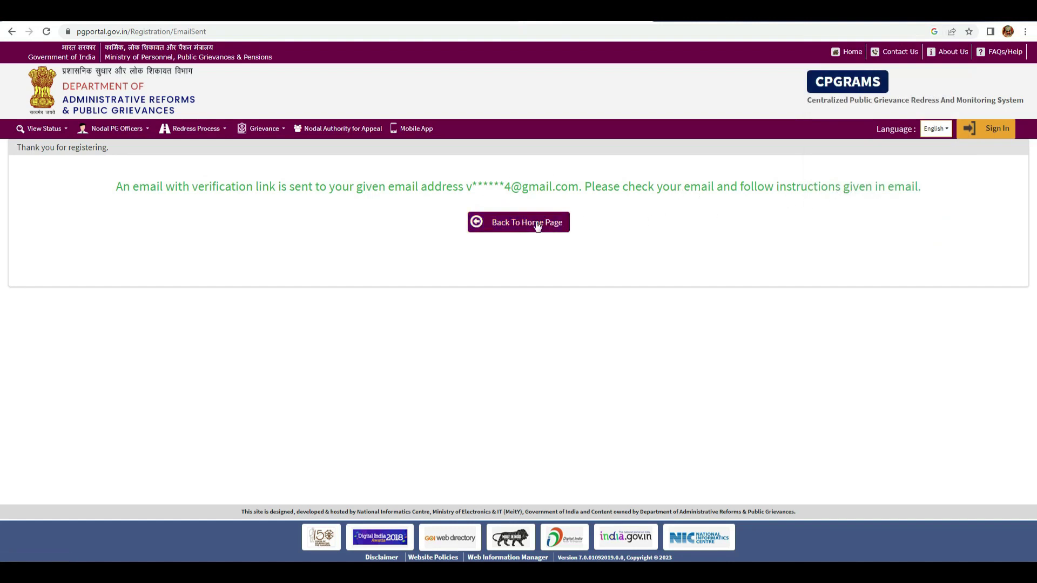
left_click(519, 226)
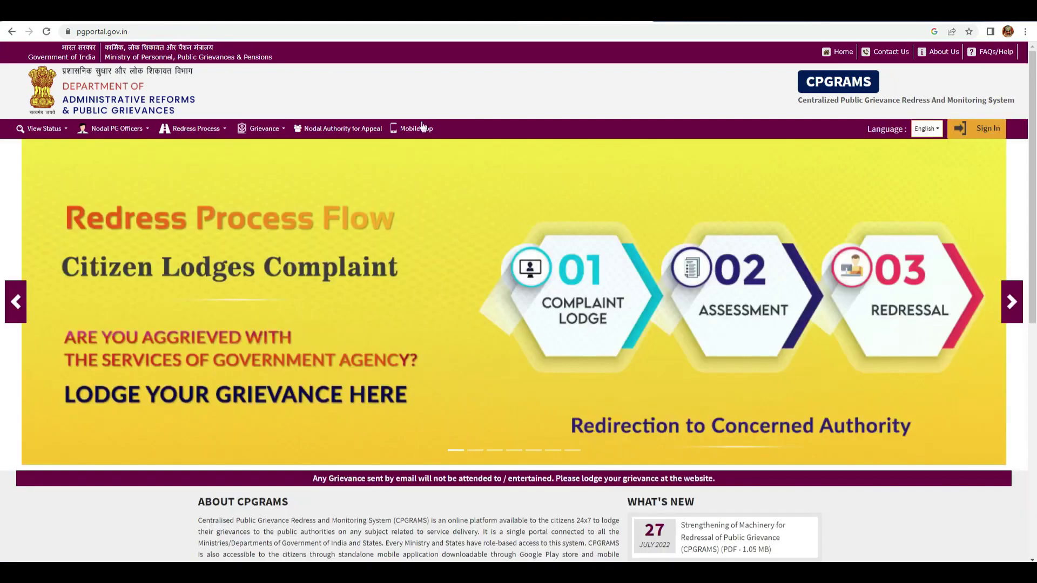
- Open the newest PGPORTAL User Registration email in Gmail's Spam folder
key("ctrl+Tab")
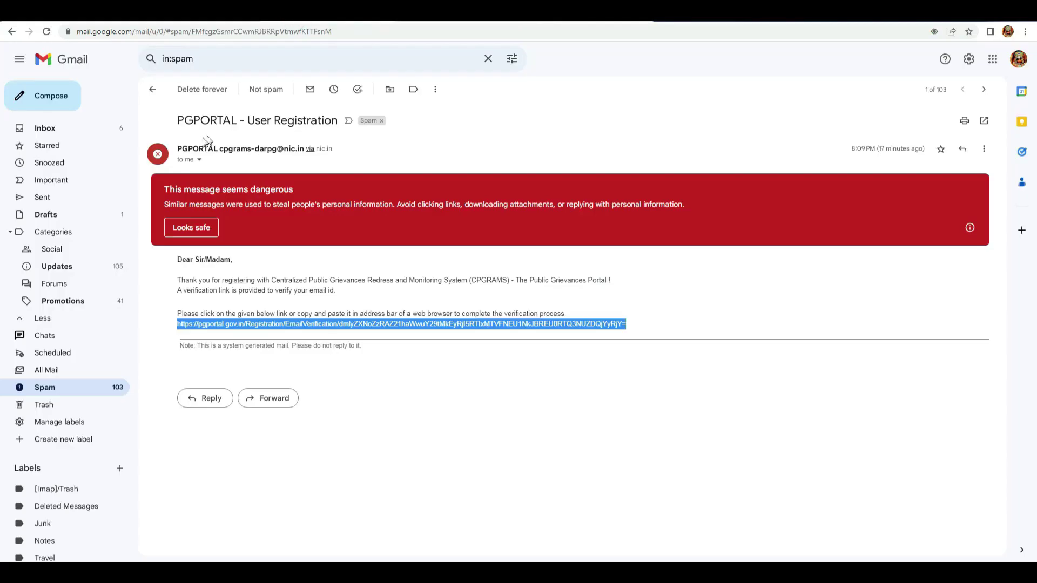
left_click(156, 91)
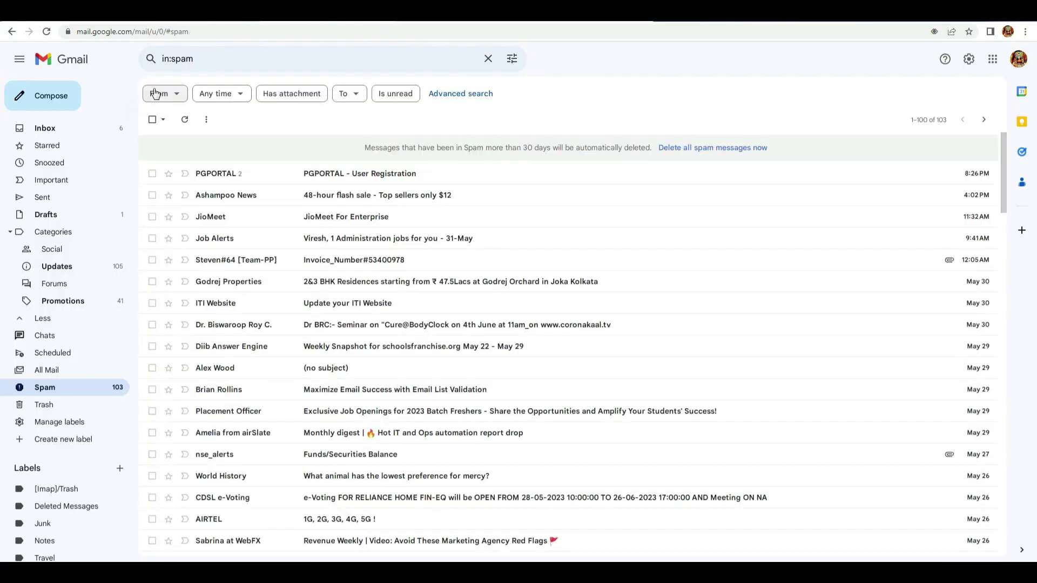
left_click(344, 176)
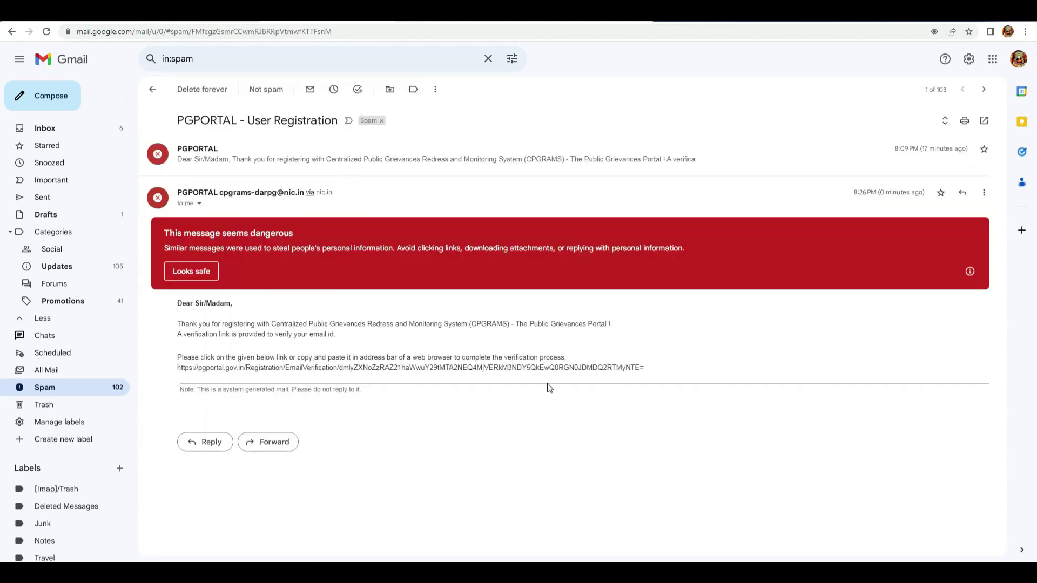
- Copy the email's verification link and open a new browser tab
left_click(655, 368)
left_click_drag(628, 367, 177, 369)
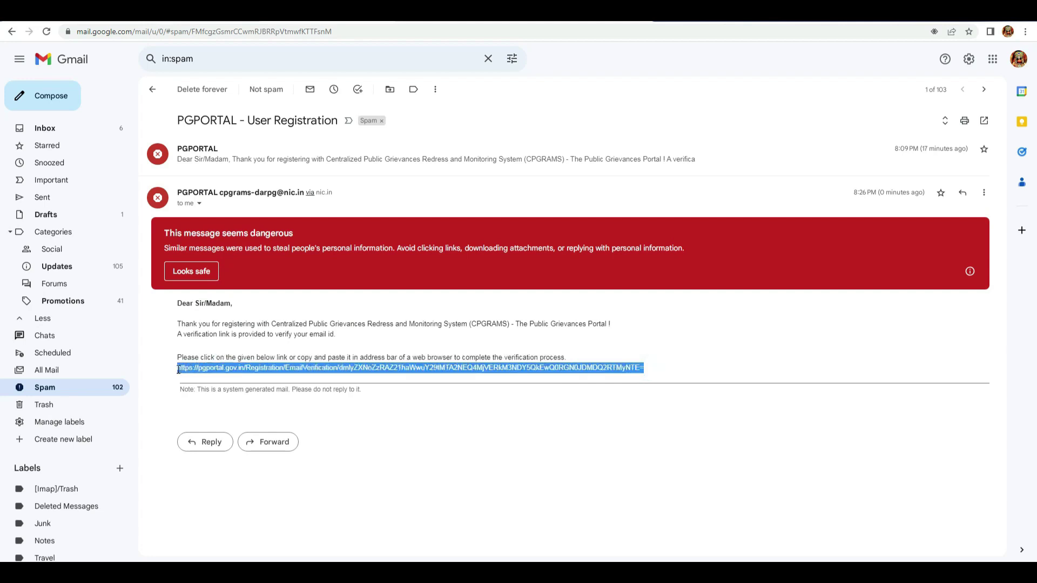
right_click(235, 370)
left_click(252, 377)
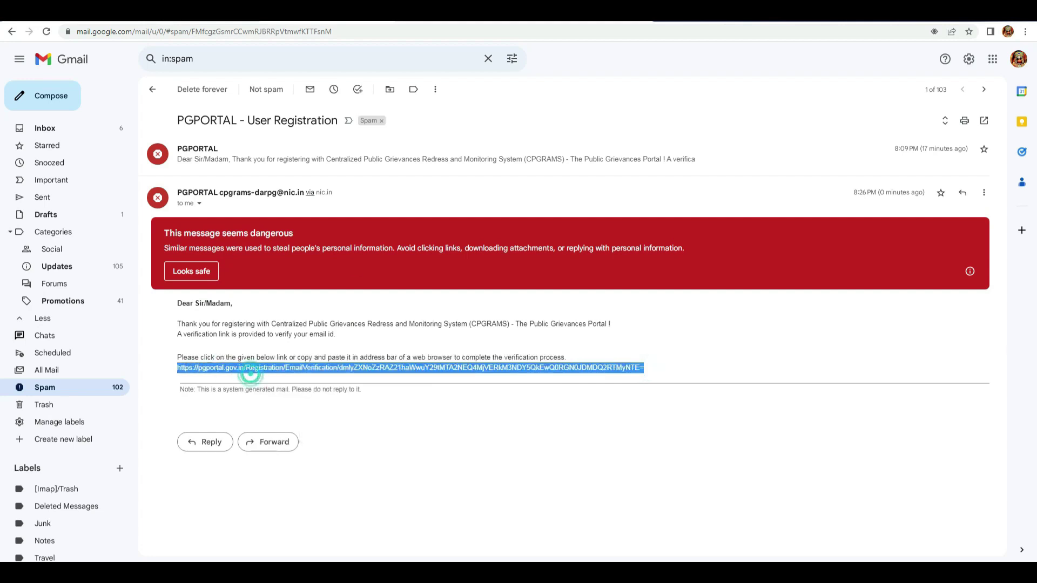
left_click(665, 20)
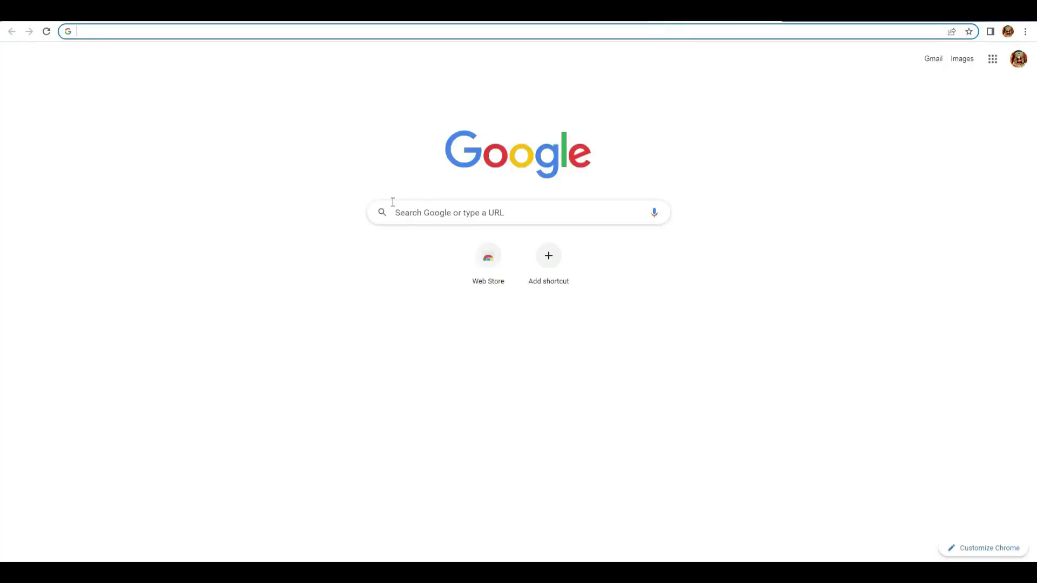
- Load the pasted verification link and request an OTP on the registered mobile
left_click(172, 30)
right_click(172, 30)
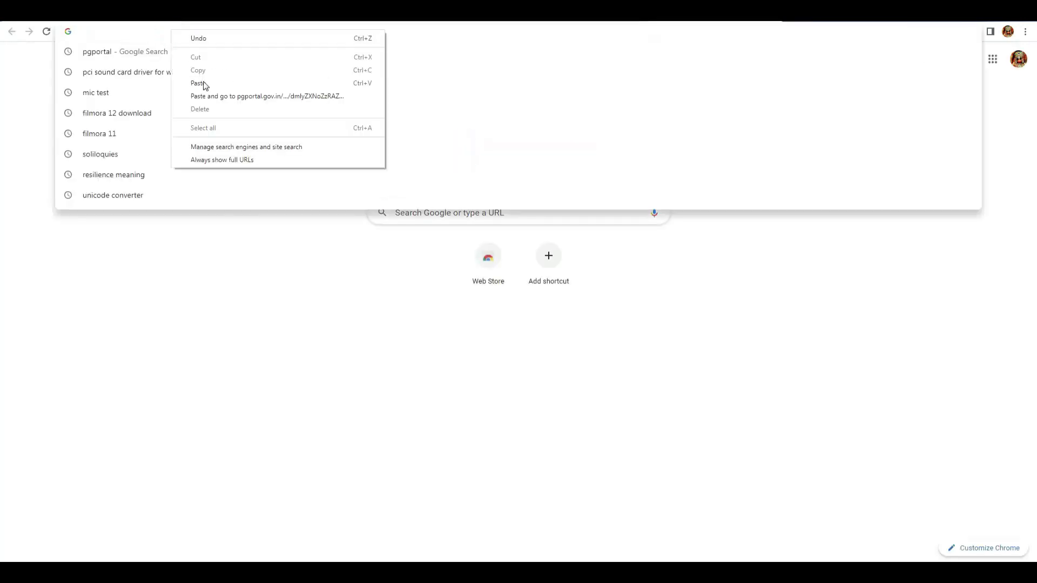
left_click(203, 82)
key("Return")
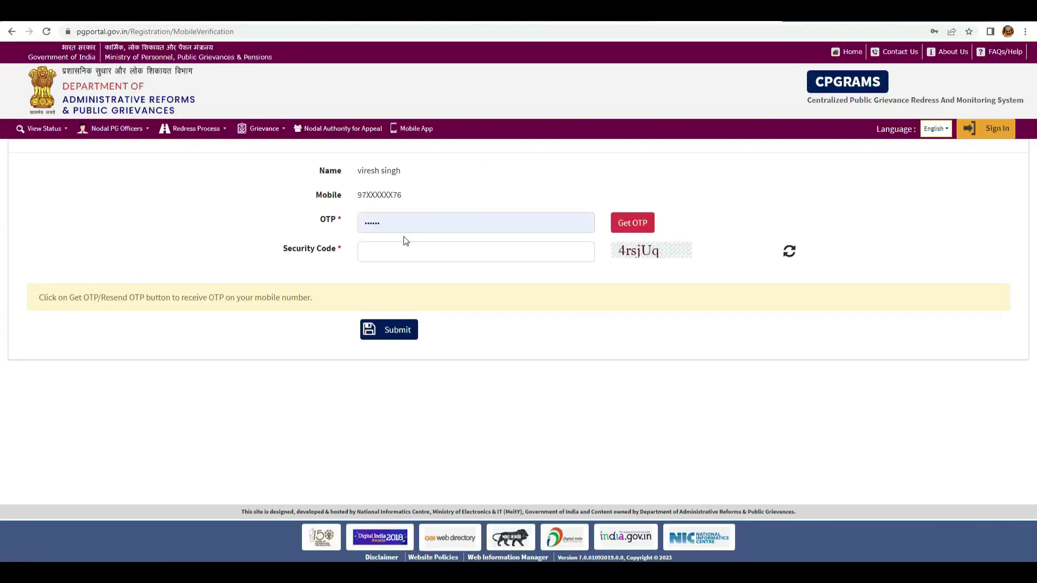
left_click(636, 226)
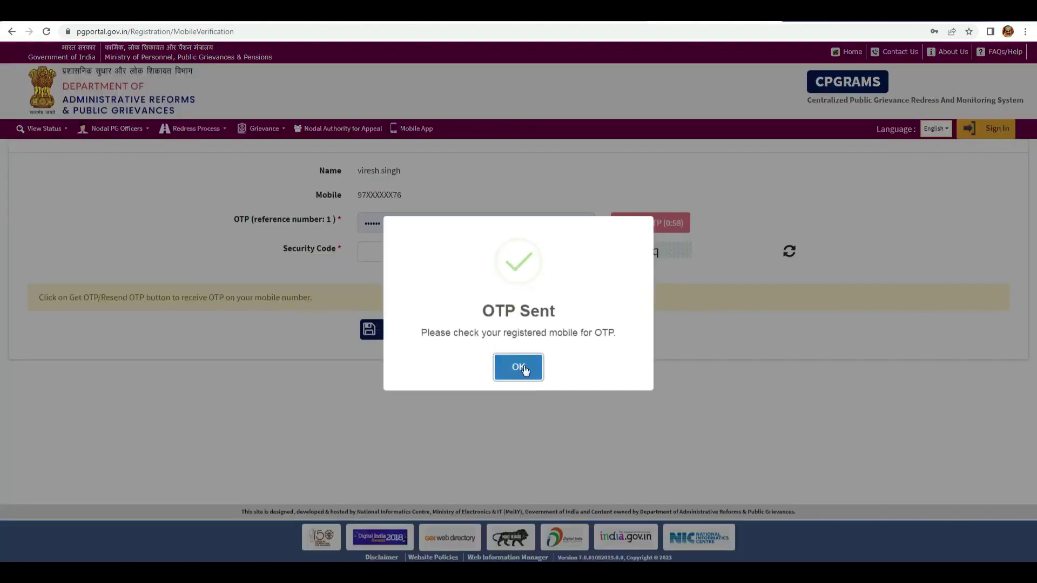
left_click(518, 368)
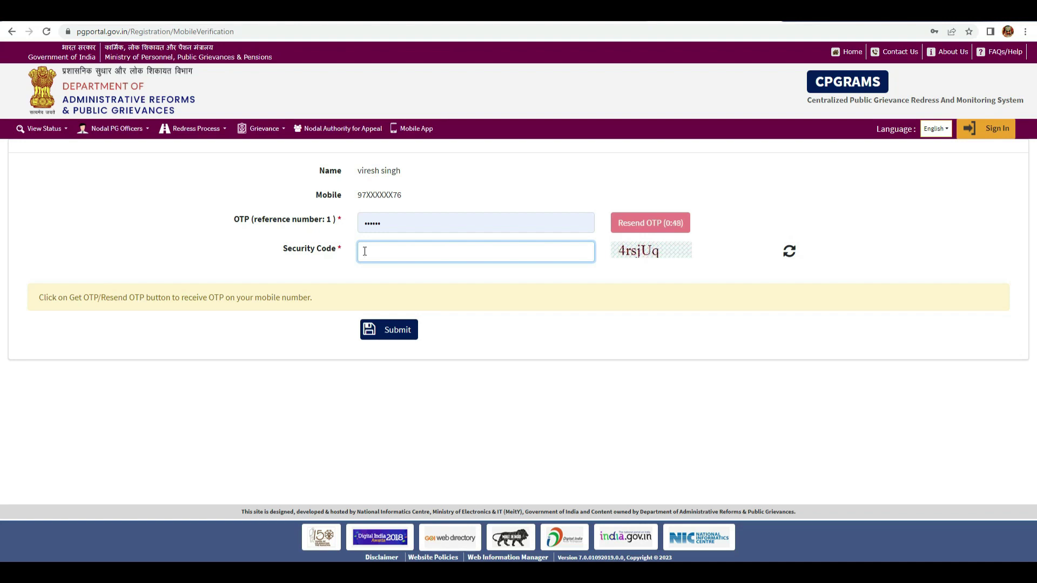
- Re-enter the OTP and the shown security code, then submit the mobile verification
left_click(322, 216)
key("BackSpace")
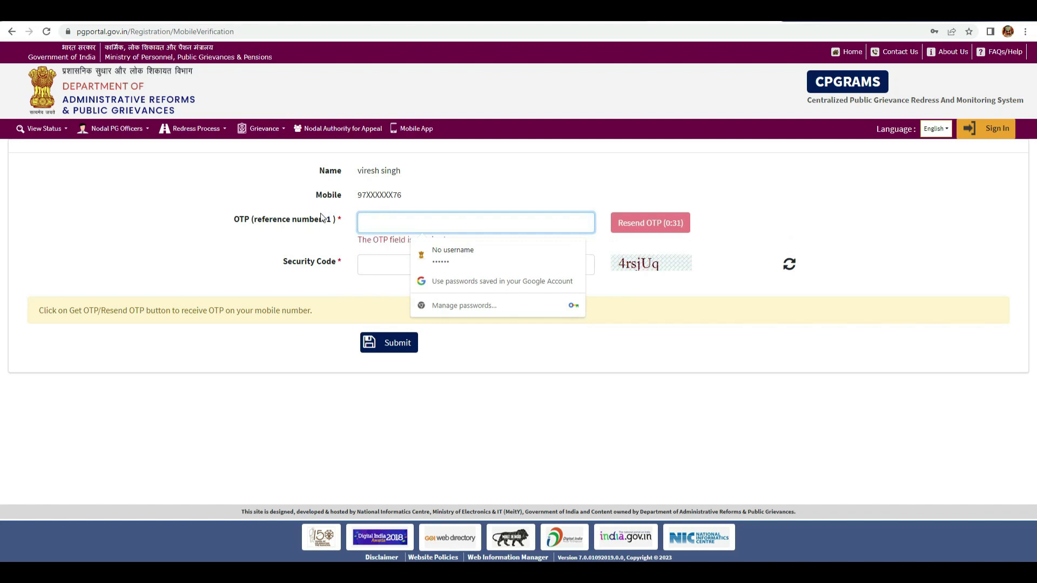
left_click(369, 222)
type("1")
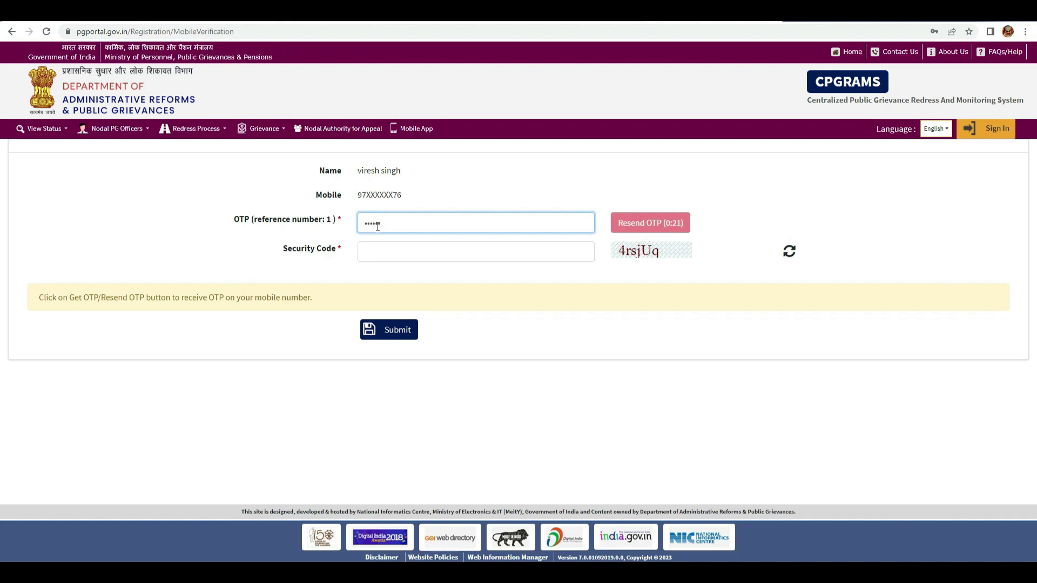
left_click(385, 253)
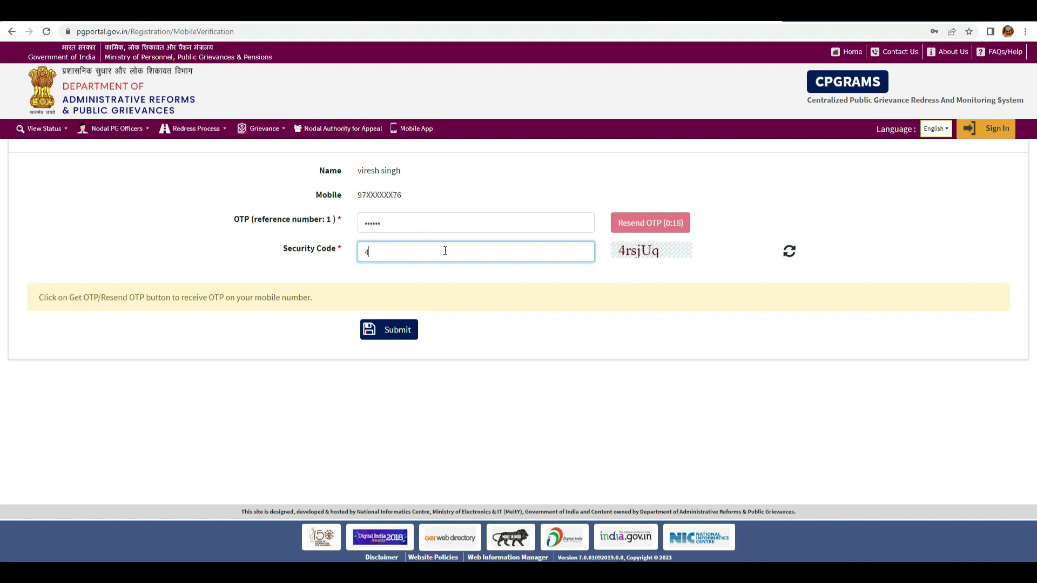
type("rsjuq")
left_click(383, 253)
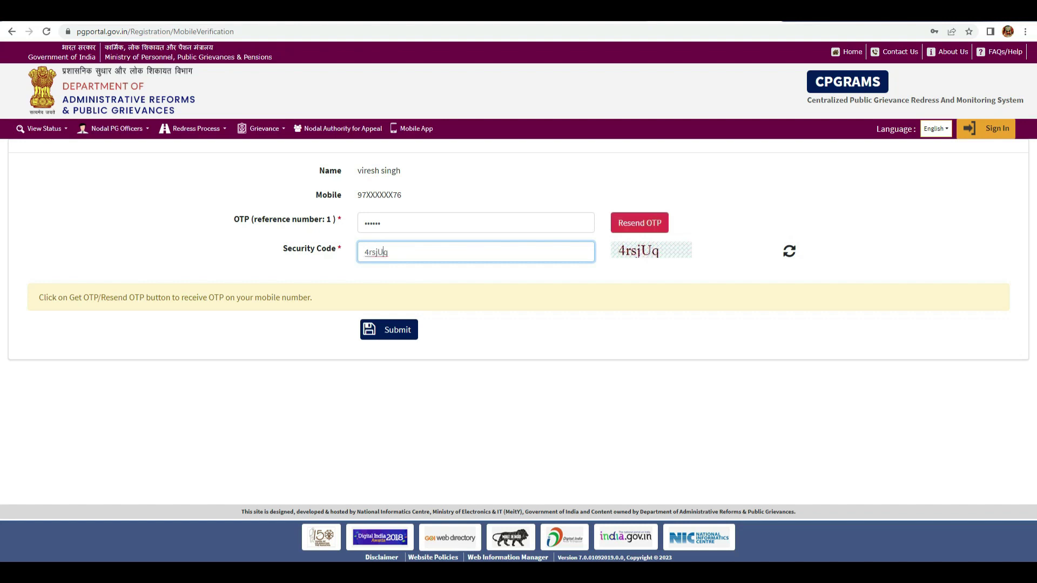
left_click(407, 335)
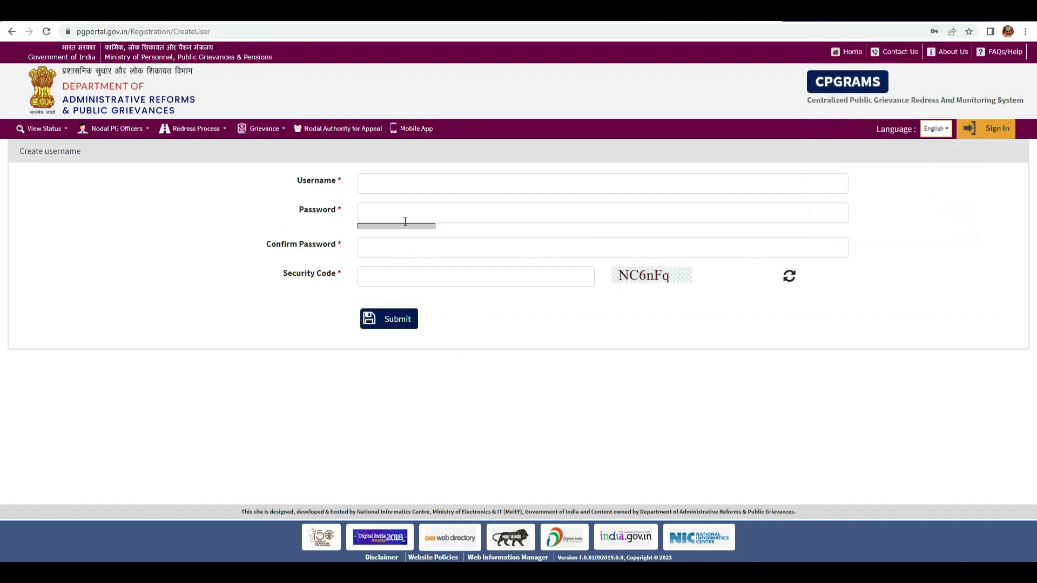
- Enter a username, the account password, and its confirmation
left_click(380, 186)
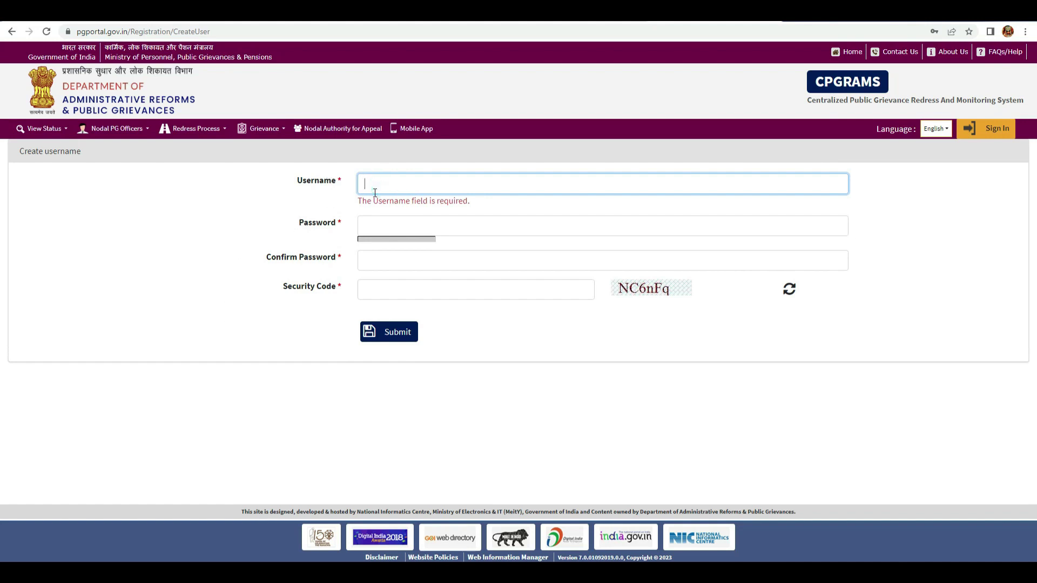
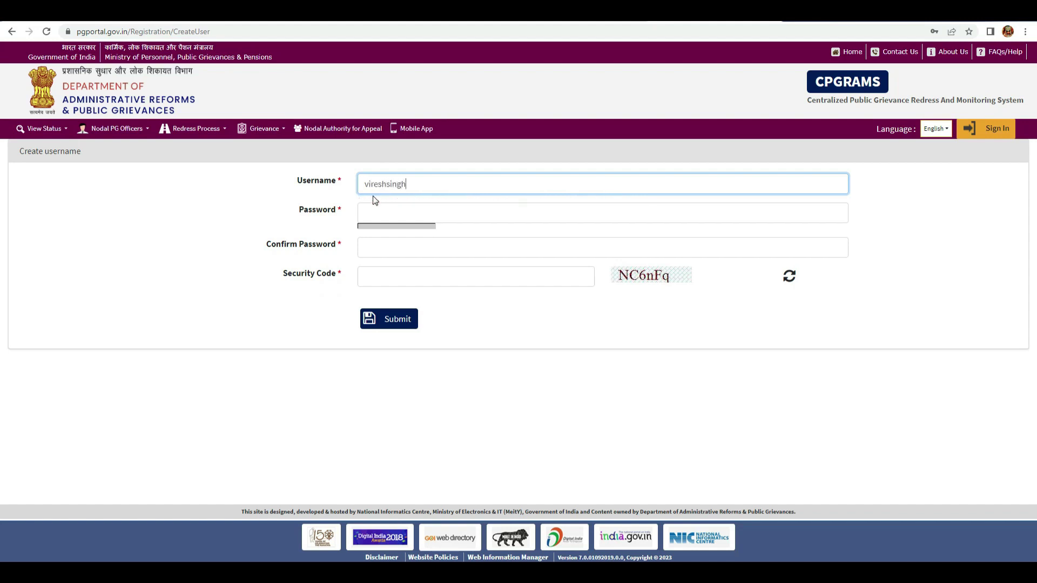
left_click(366, 210)
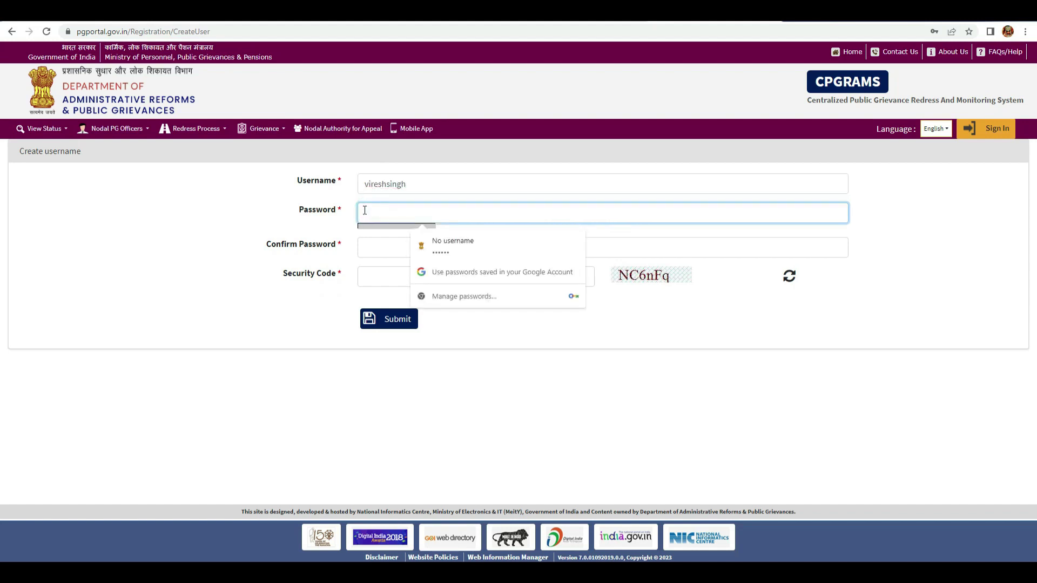
type("***")
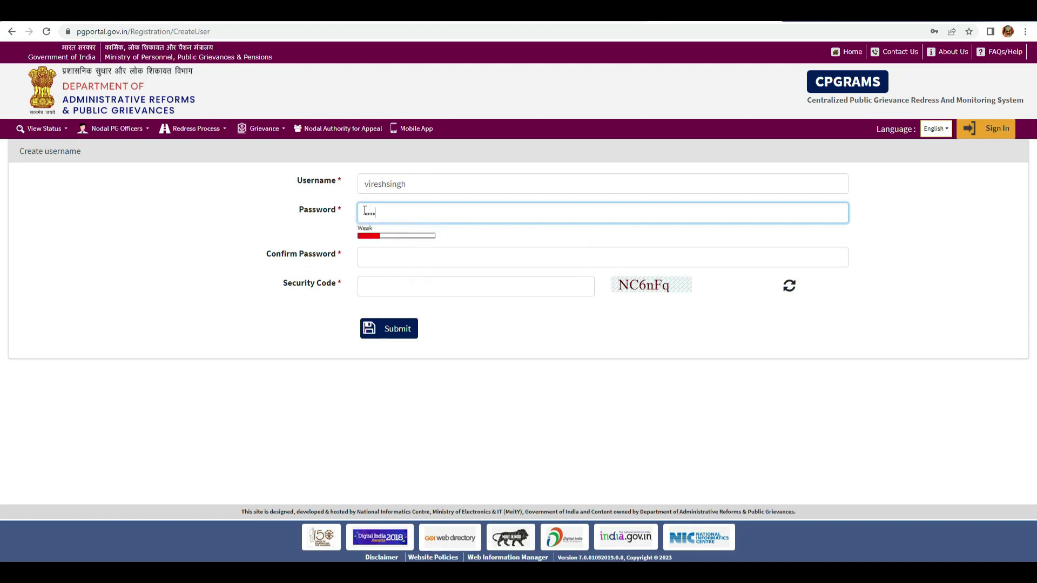
type("**********")
left_click(395, 263)
left_click(374, 256)
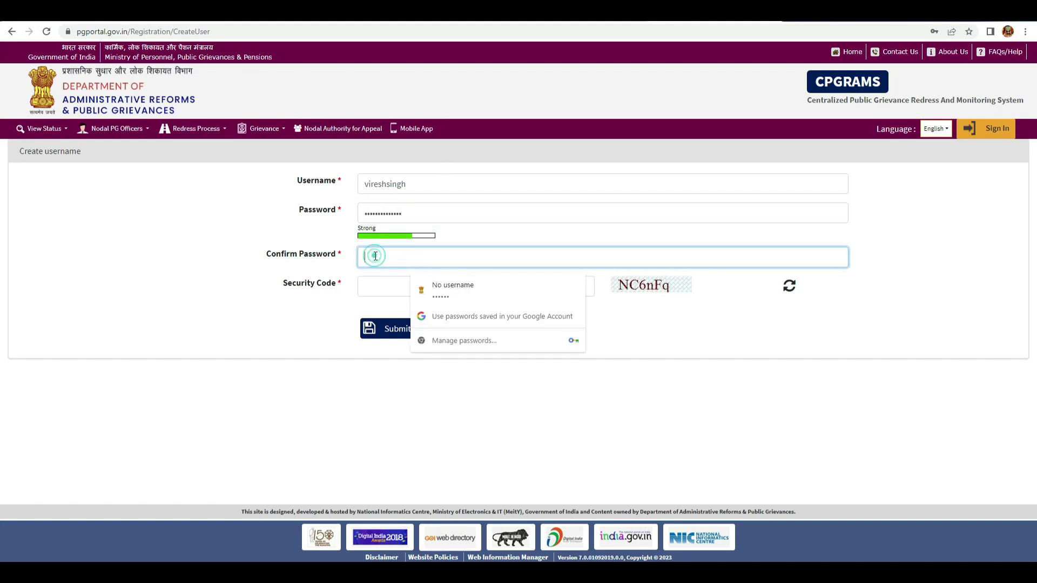
type("••")
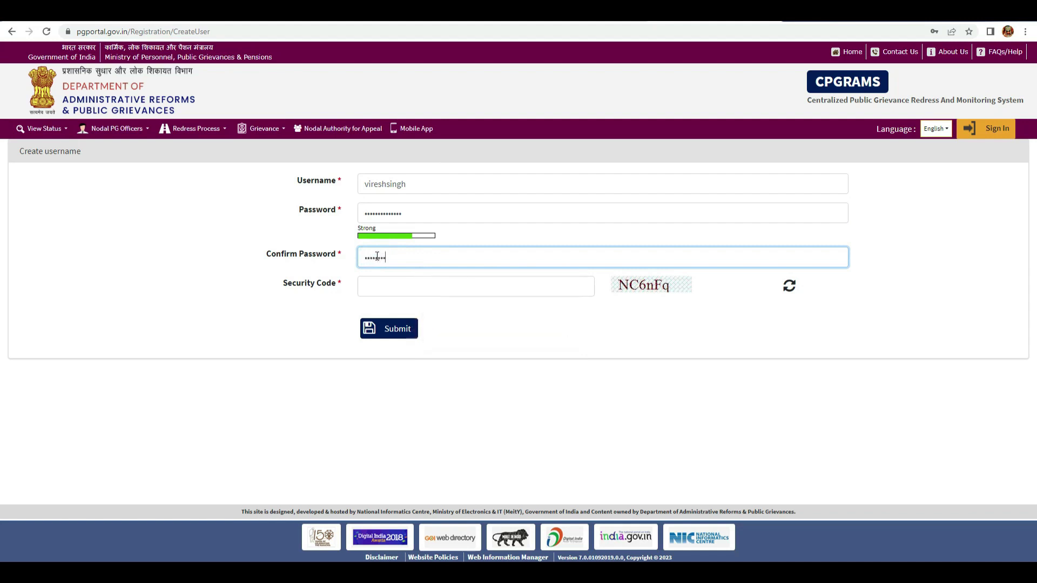
type("•")
- Enter and correct the shown security code, then submit the new credentials
left_click(427, 286)
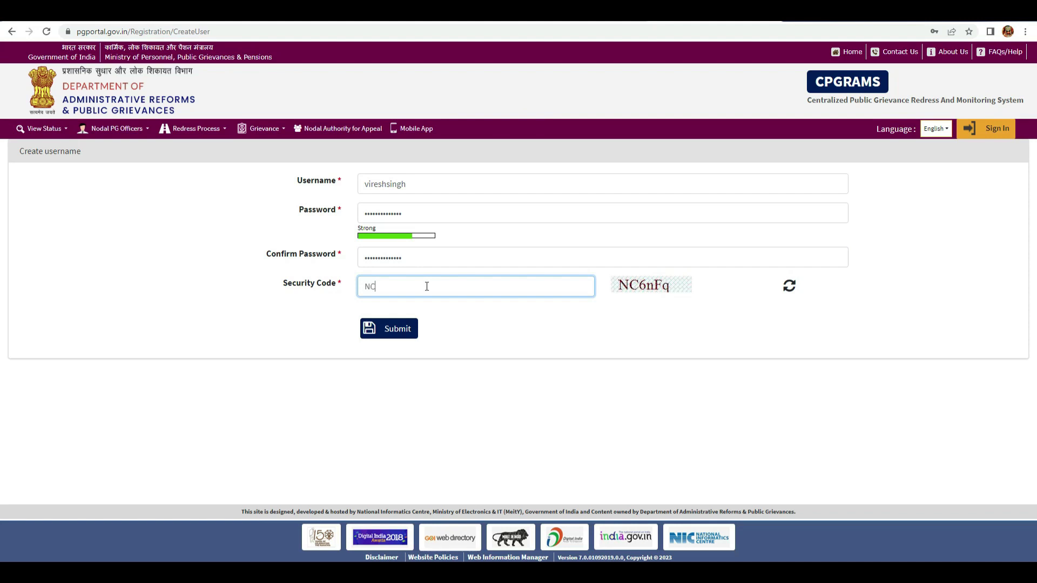
type("NC6nFQ")
key("BackSpace")
left_click(399, 328)
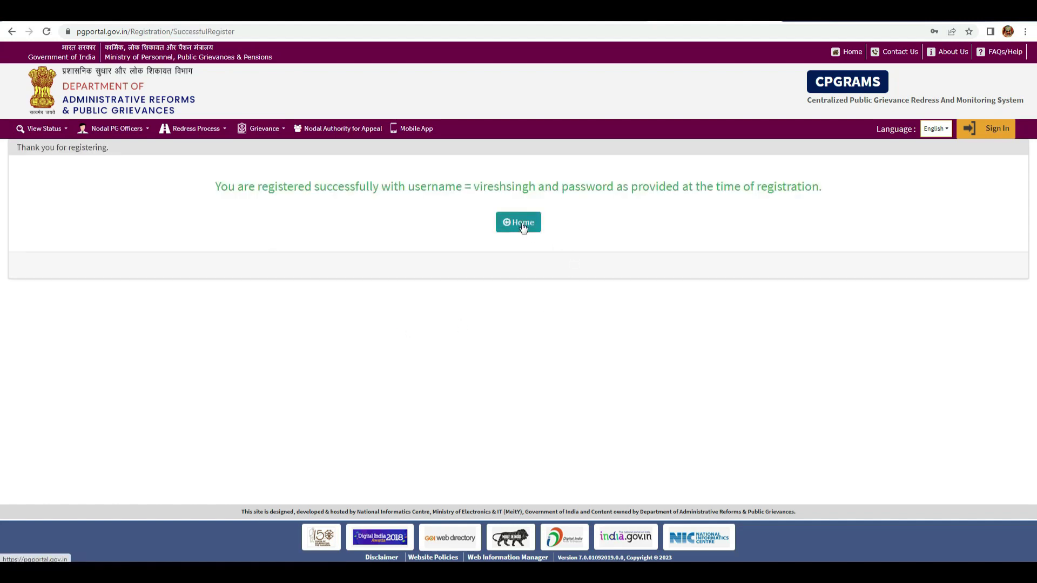
- Go back to the CPGRAMS home page and open the user login page
left_click(523, 227)
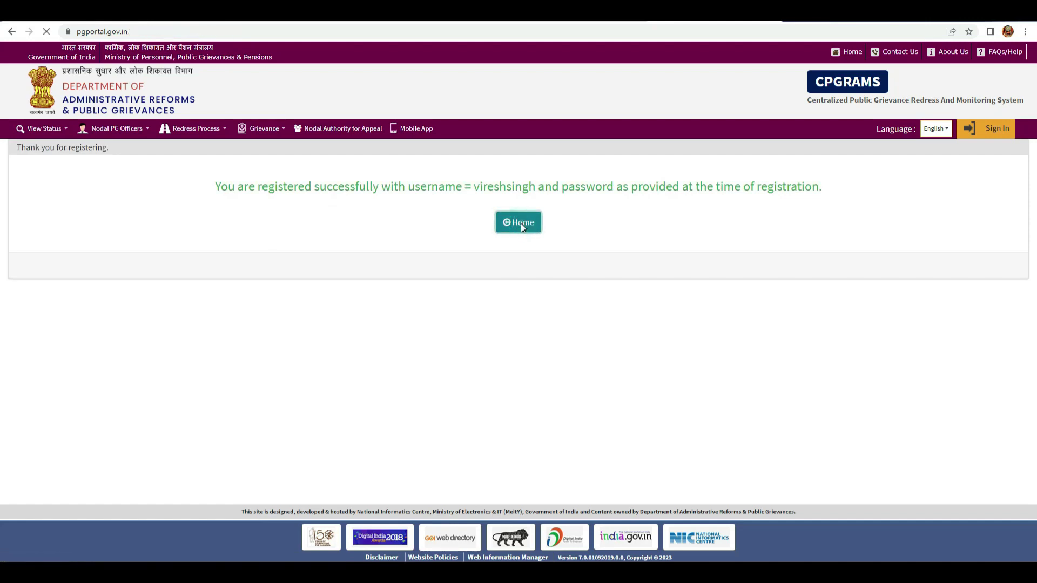
scroll(552, 268, "down", 8)
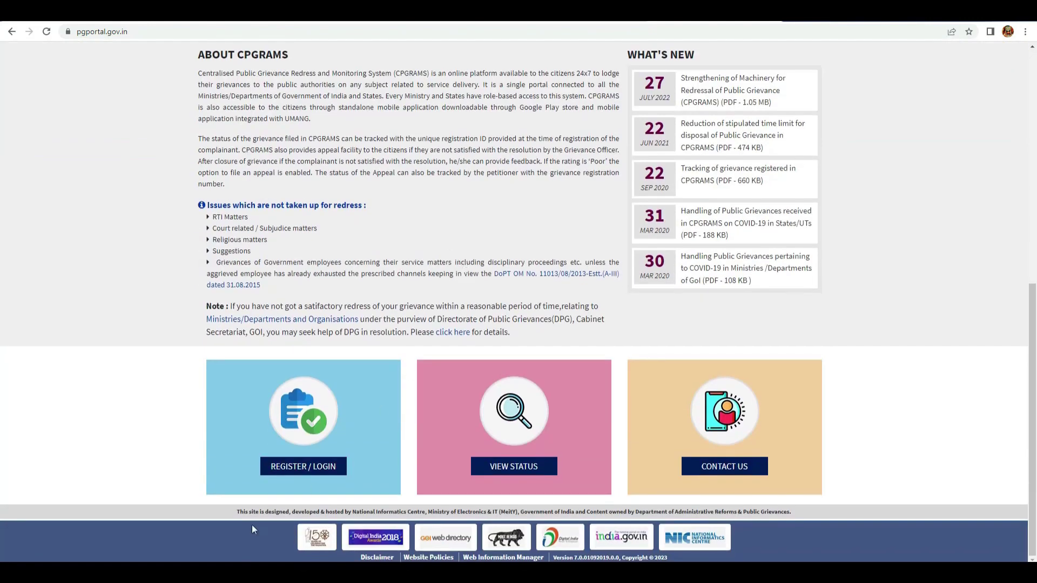
left_click(294, 466)
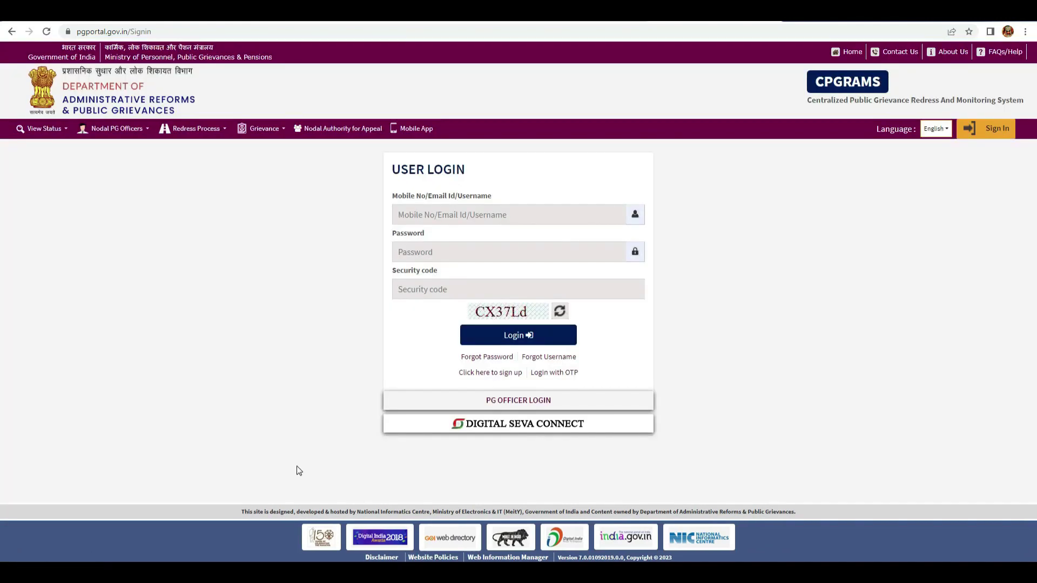
- Log in with the new username, the corrected password, and the shown security code
left_click(437, 216)
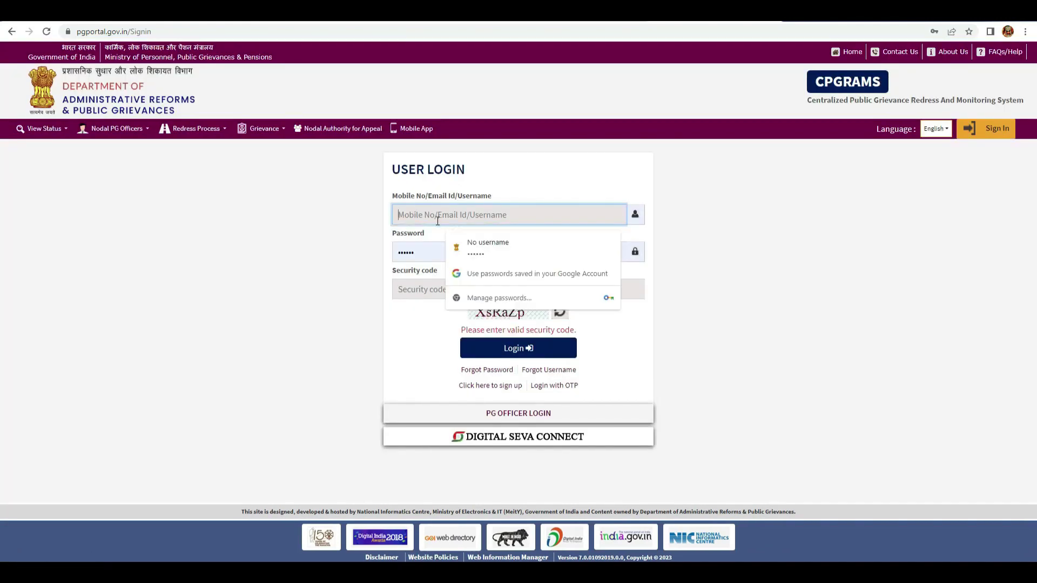
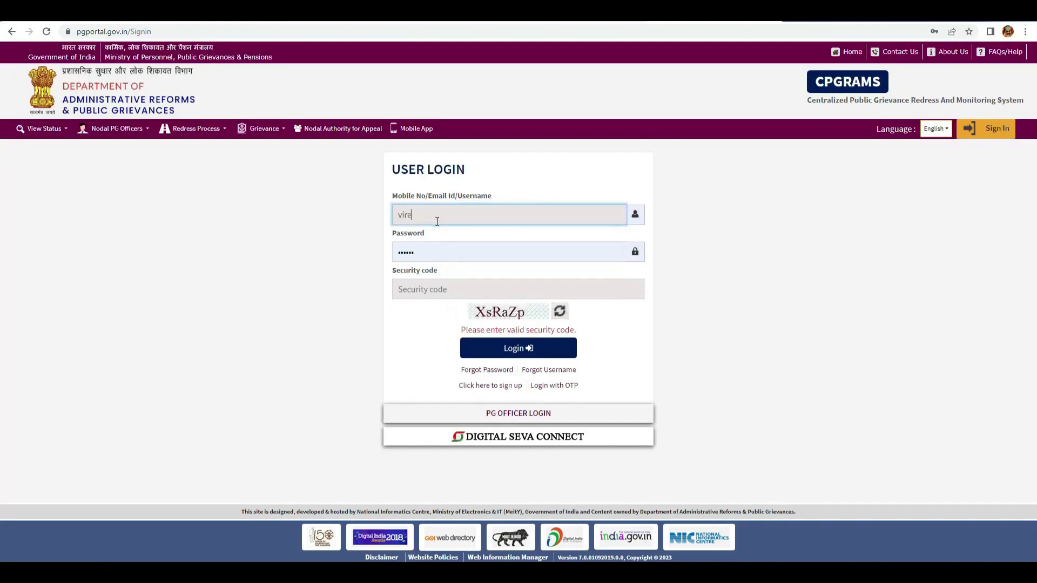
left_click(420, 257)
left_click_drag(420, 257, 347, 261)
key("BackSpace")
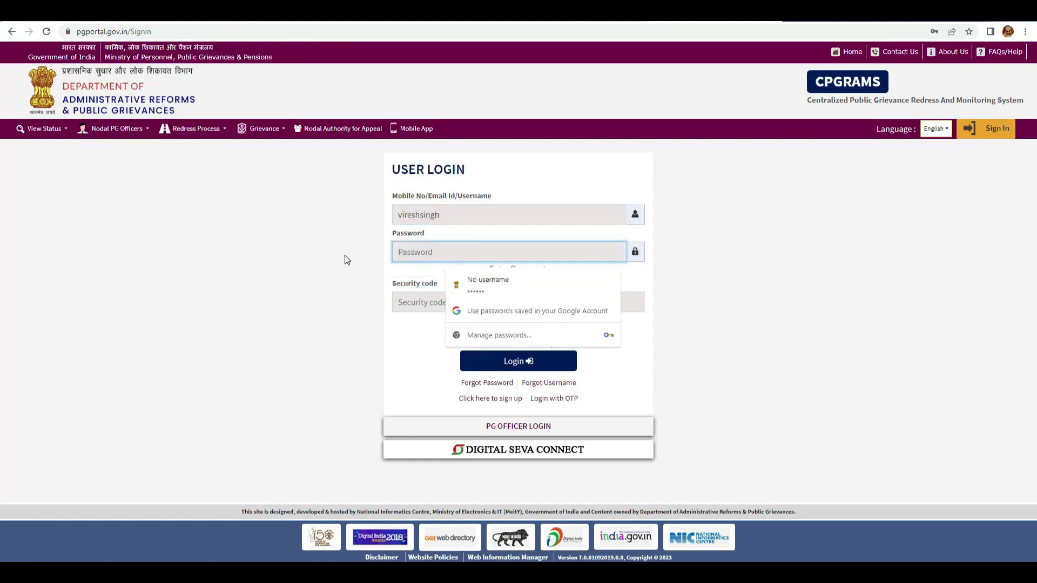
type("•")
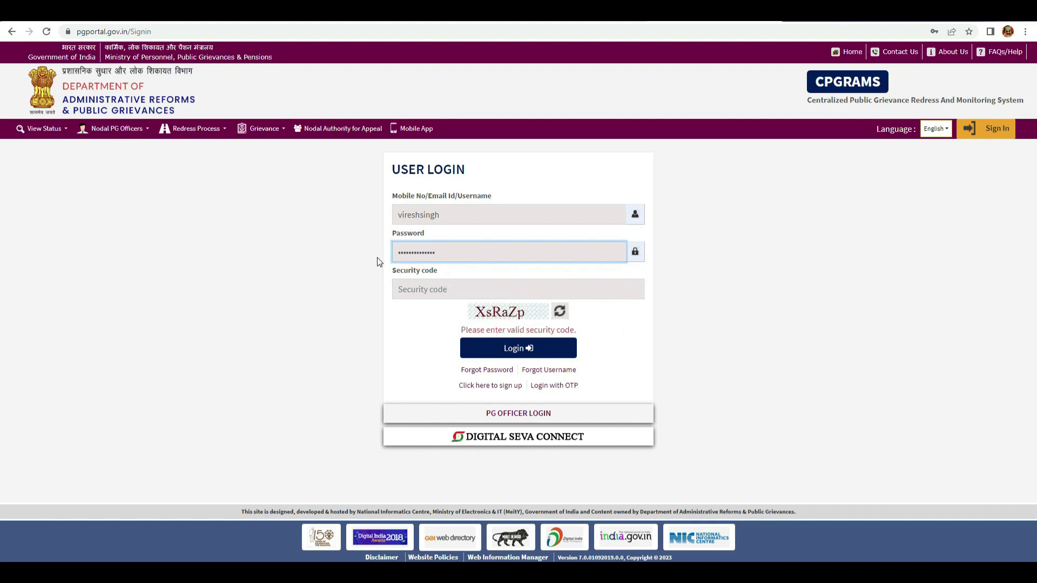
left_click(413, 293)
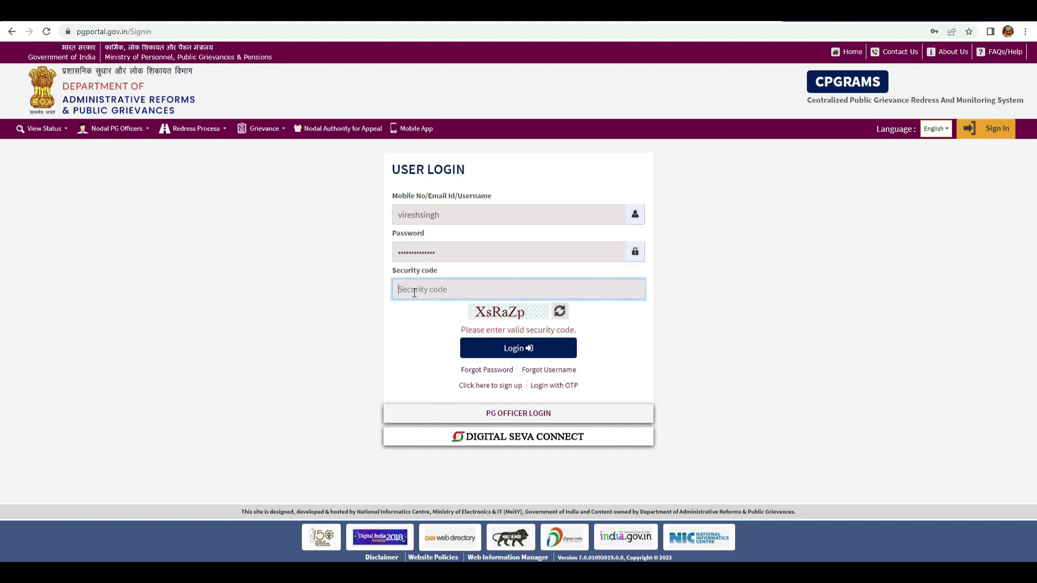
type("XsRaZp")
left_click(523, 350)
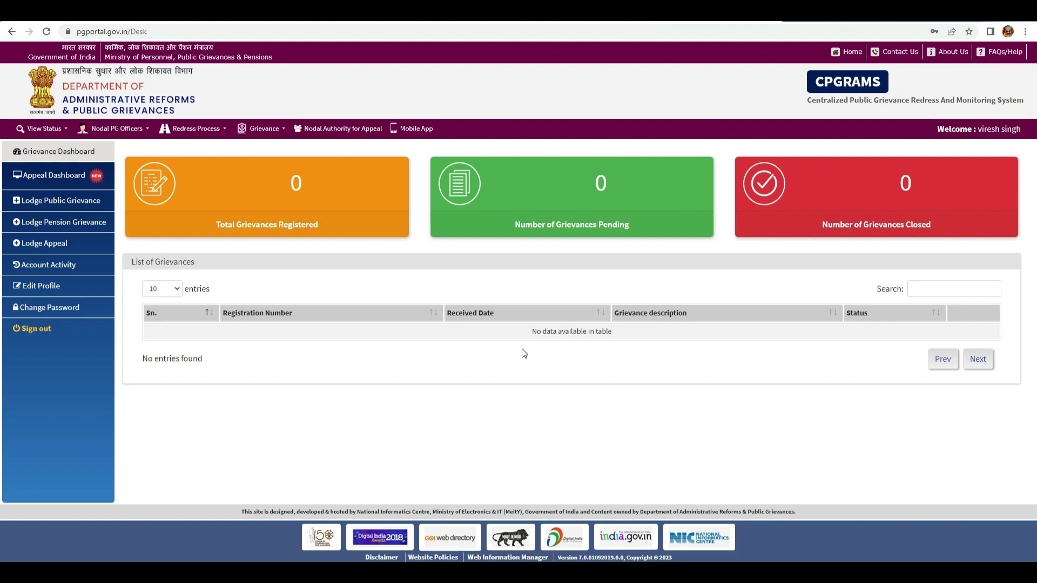
- Choose Grievance > Lodge Public Grievance, tick 'I agree…', and submit to reach ministry selection
left_click(264, 130)
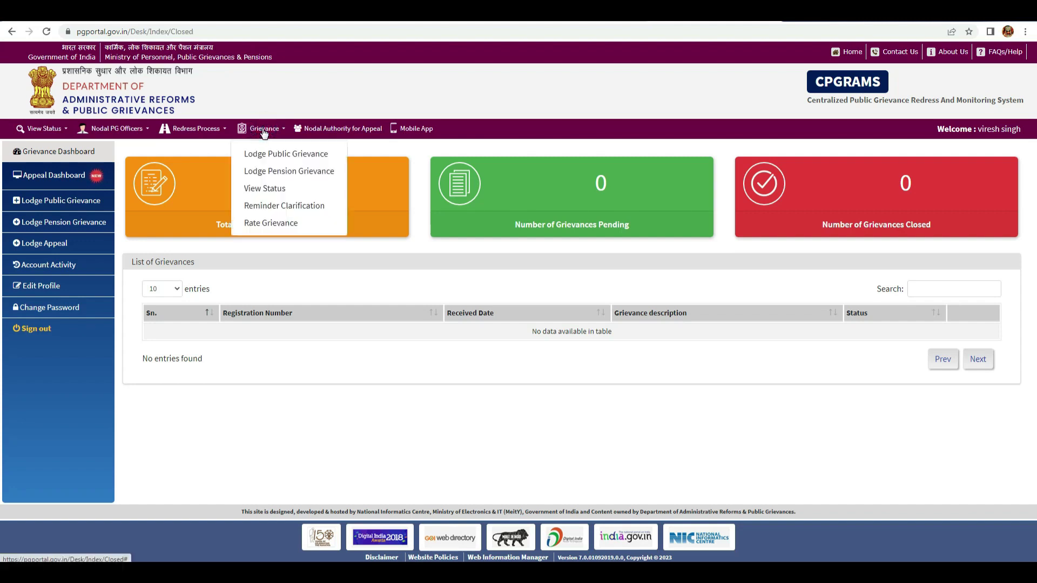
left_click(275, 156)
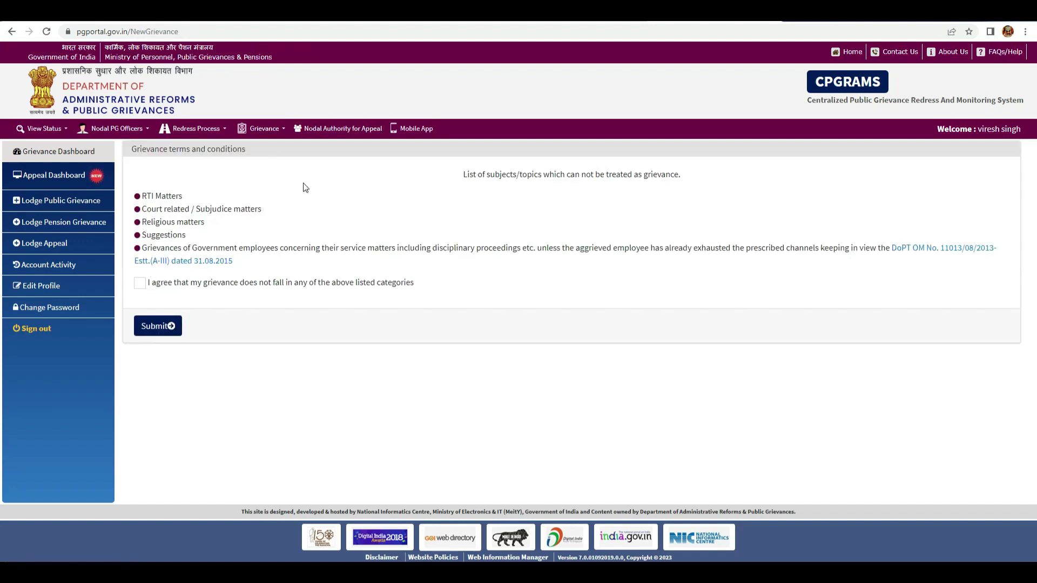
left_click(264, 133)
left_click(261, 153)
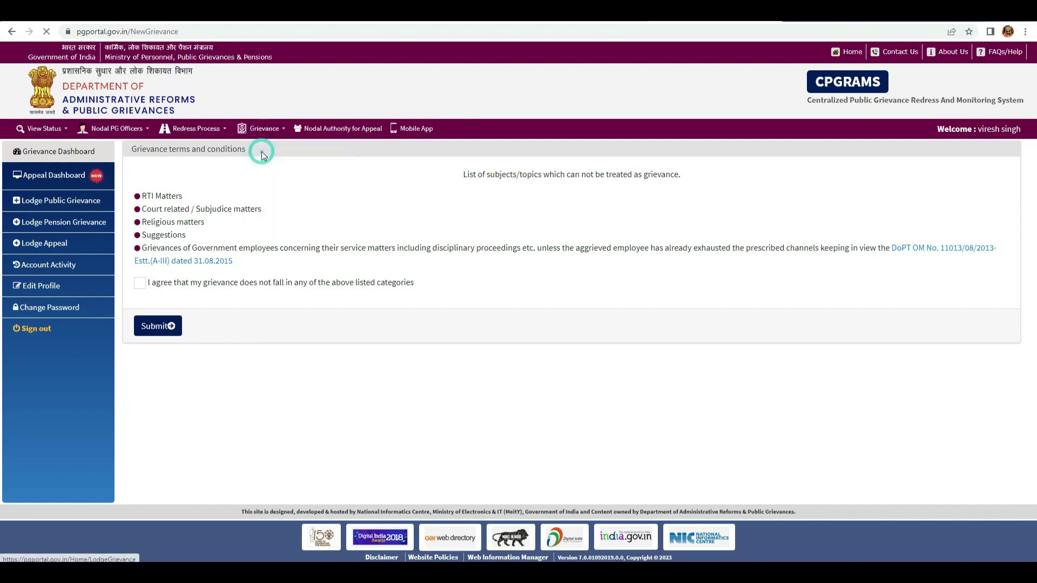
left_click(140, 283)
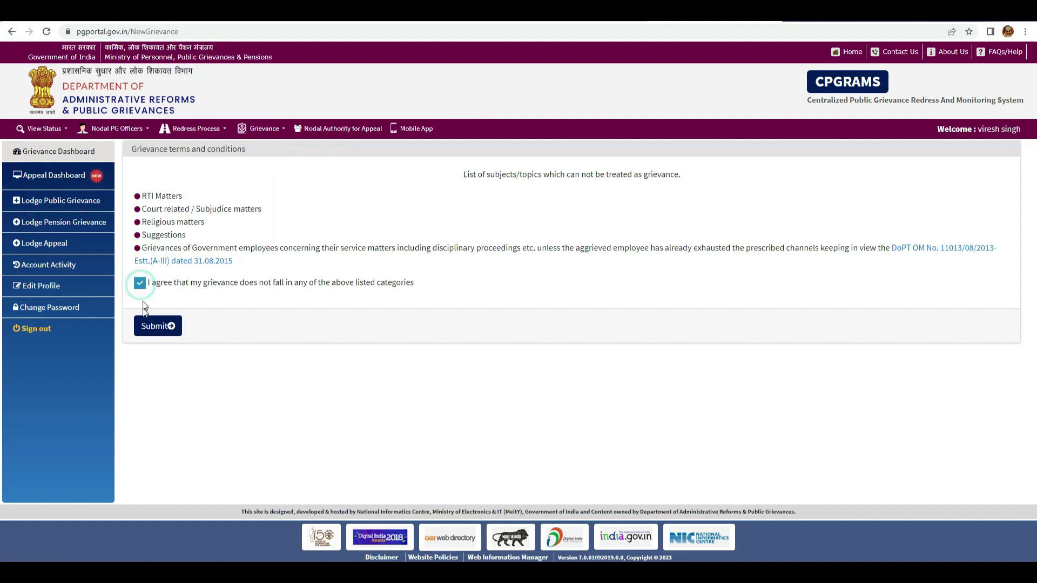
left_click(153, 326)
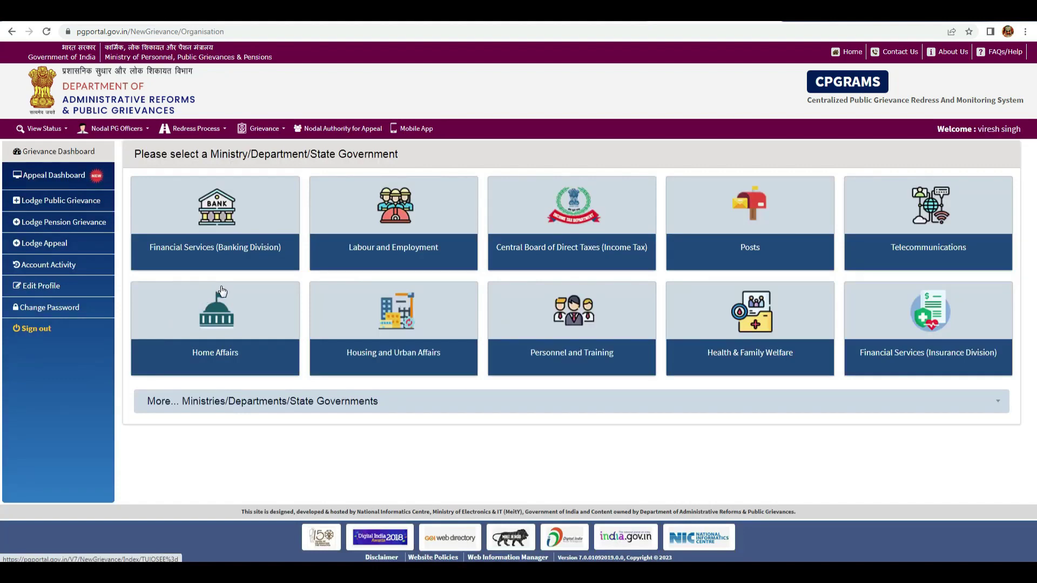
left_click(265, 129)
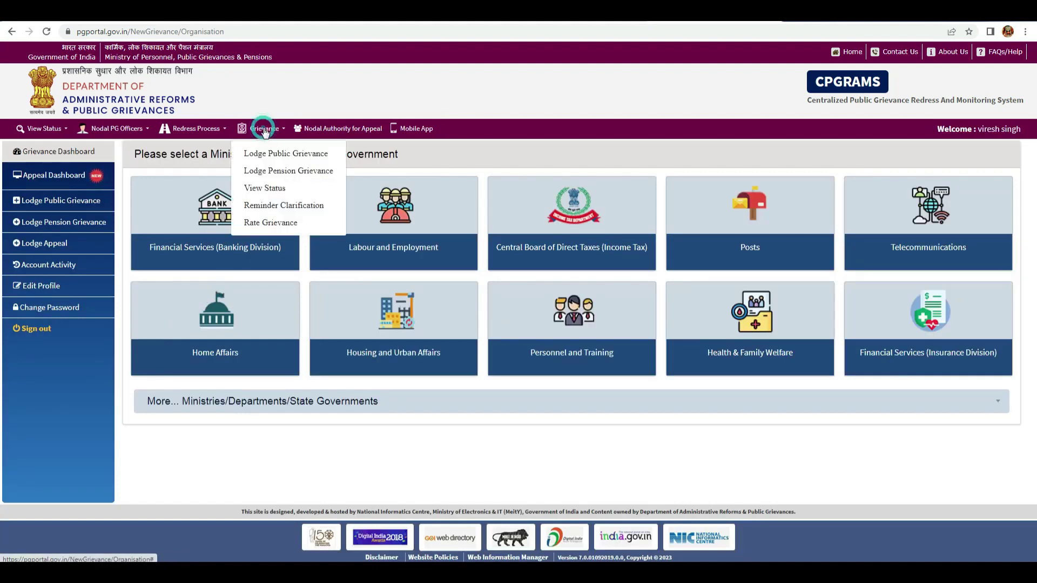
left_click(263, 153)
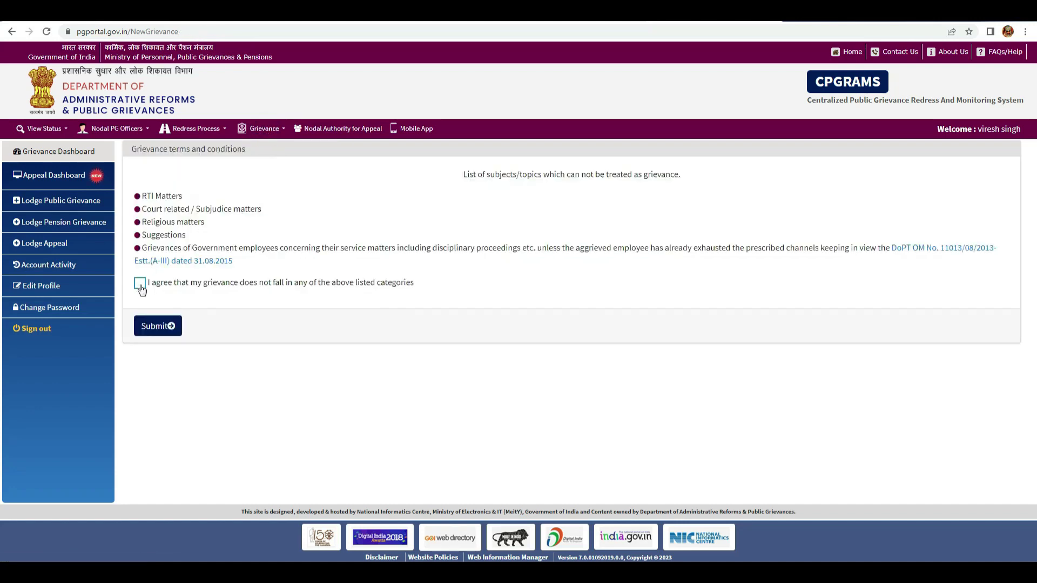
left_click(139, 284)
left_click(157, 326)
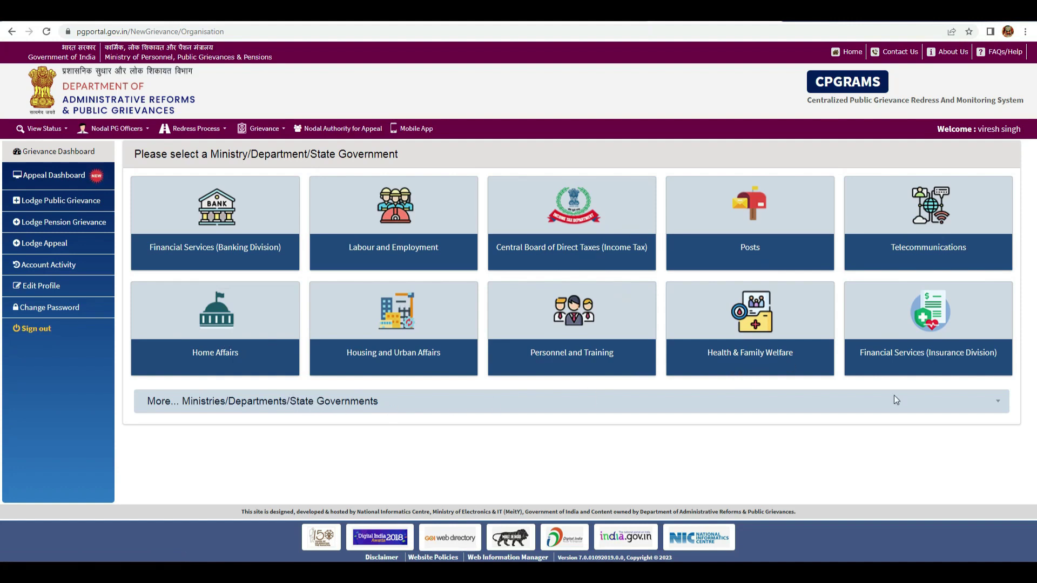
- Pick Skill Development and Entrepreneurship from the More… Ministries/Departments list
left_click(997, 402)
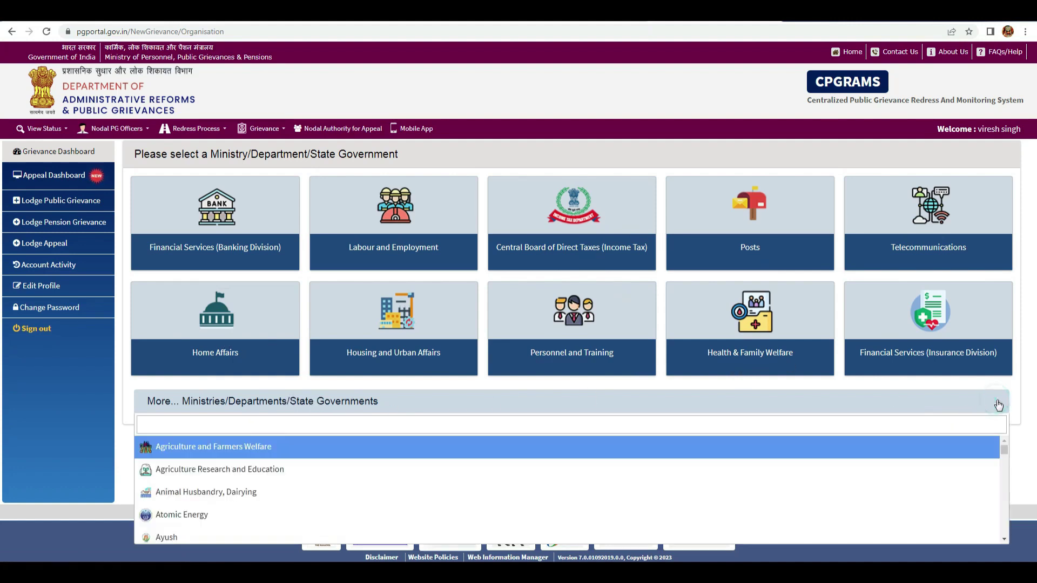
scroll(302, 470, "down", 5)
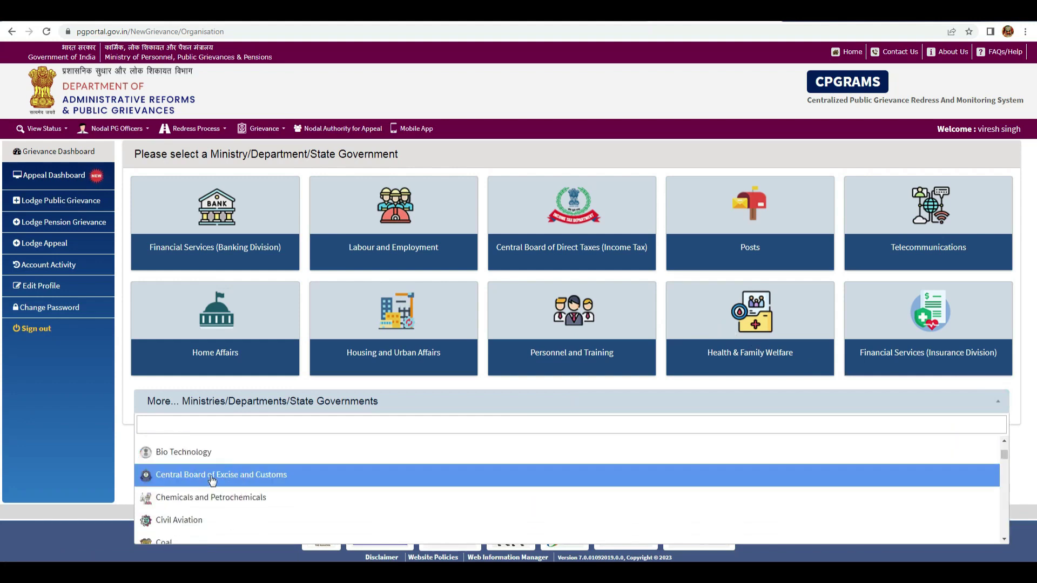
key("Down")
key("Down")
key("Down")
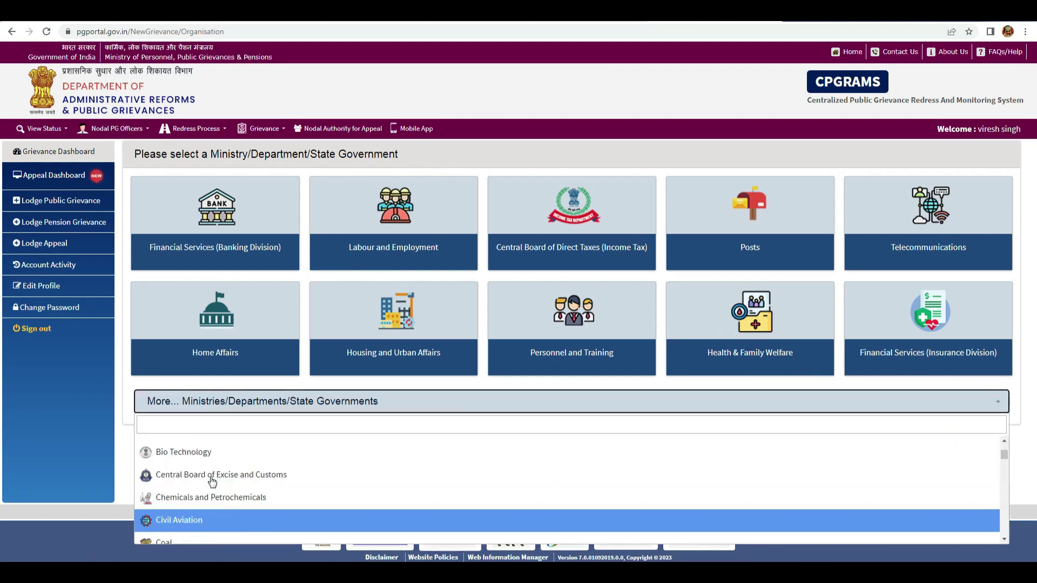
key("Down")
key("Down")
key("Down")
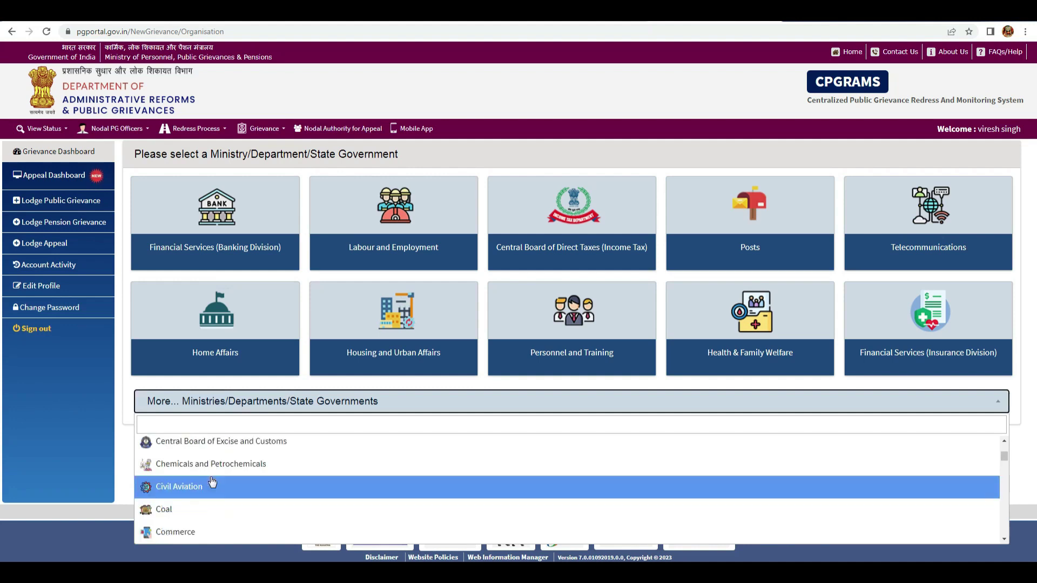
key("Down")
key("Down")
key("Down")
key("Down")
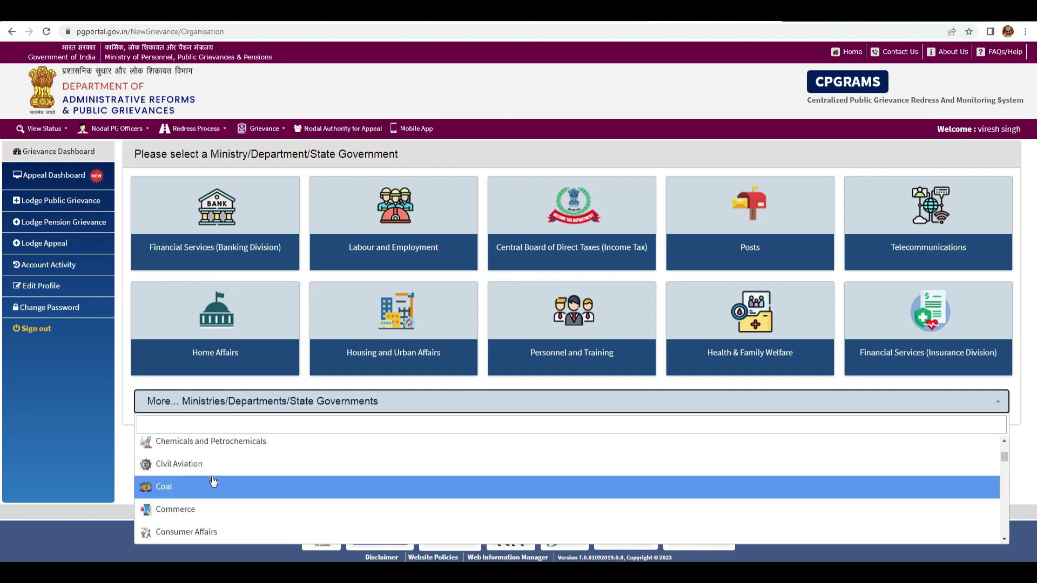
key("Down")
key("Down")
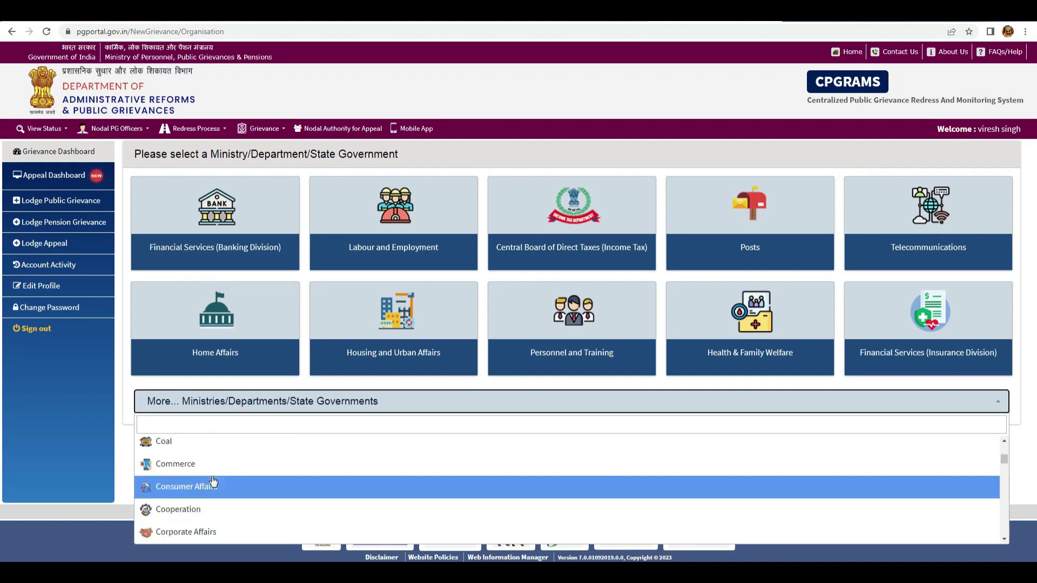
key("Down")
key("Down")
key("Down")
key("Down")
key("Down")
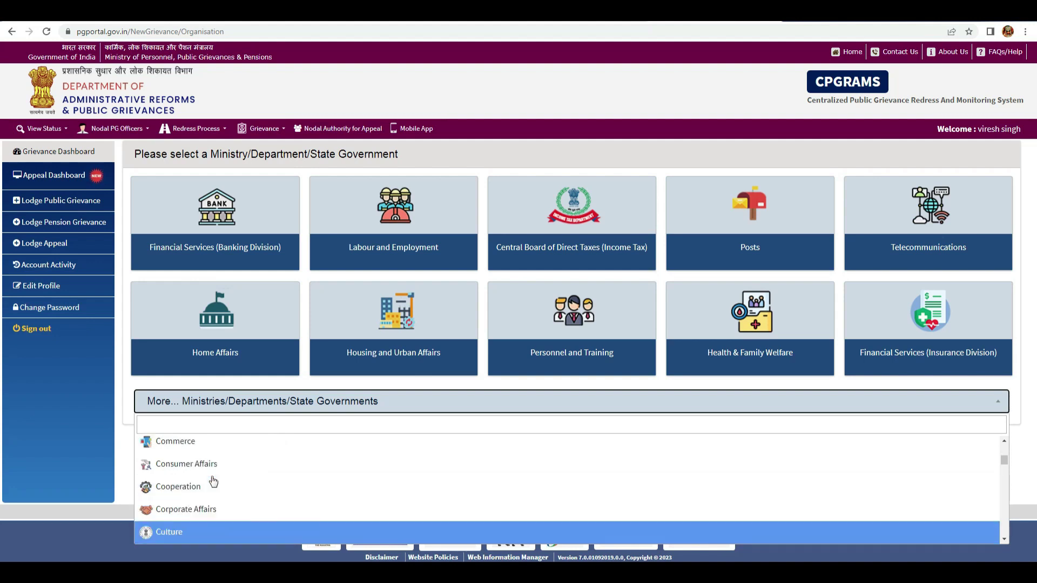
key("Down")
key("Down")
key("Down")
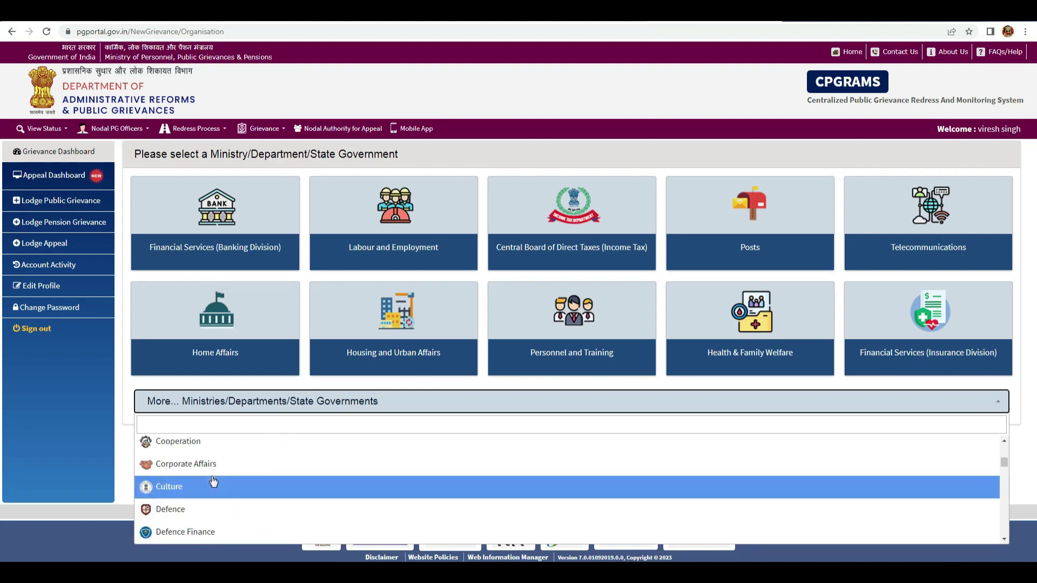
scroll(213, 482, "down", 1)
scroll(213, 481, "down", 1)
scroll(213, 482, "down", 2)
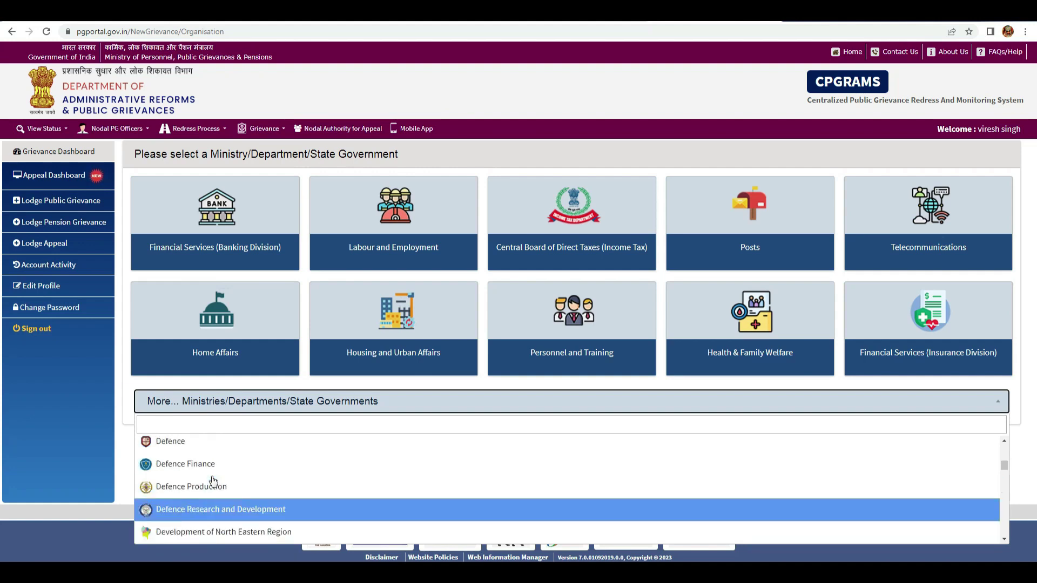
key("Down")
key("Down")
scroll(213, 481, "down", 1)
scroll(213, 481, "down", 2)
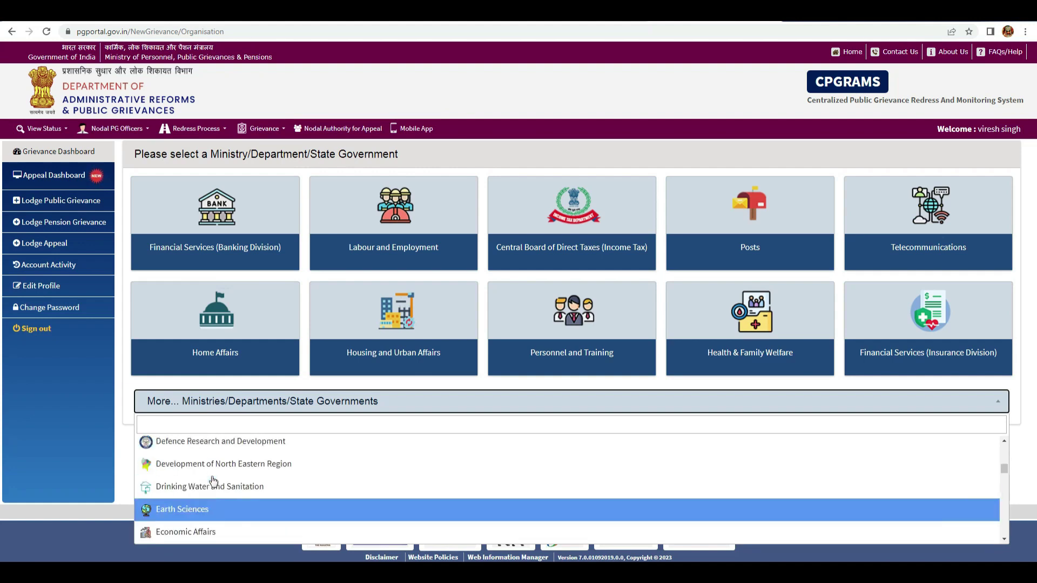
key("Down")
key("Down")
key("Down")
scroll(213, 482, "down", 12)
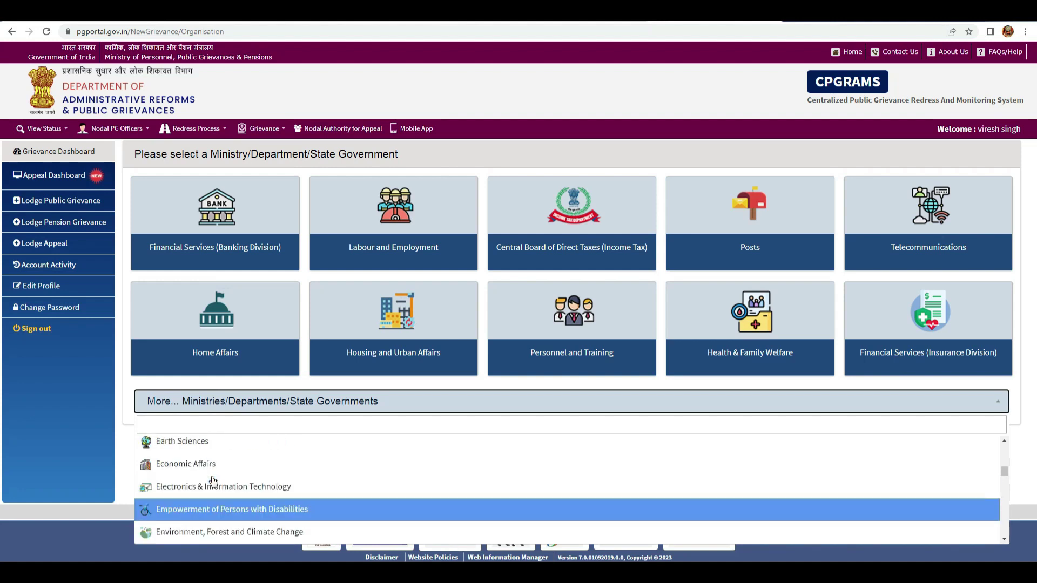
scroll(257, 489, "down", 1)
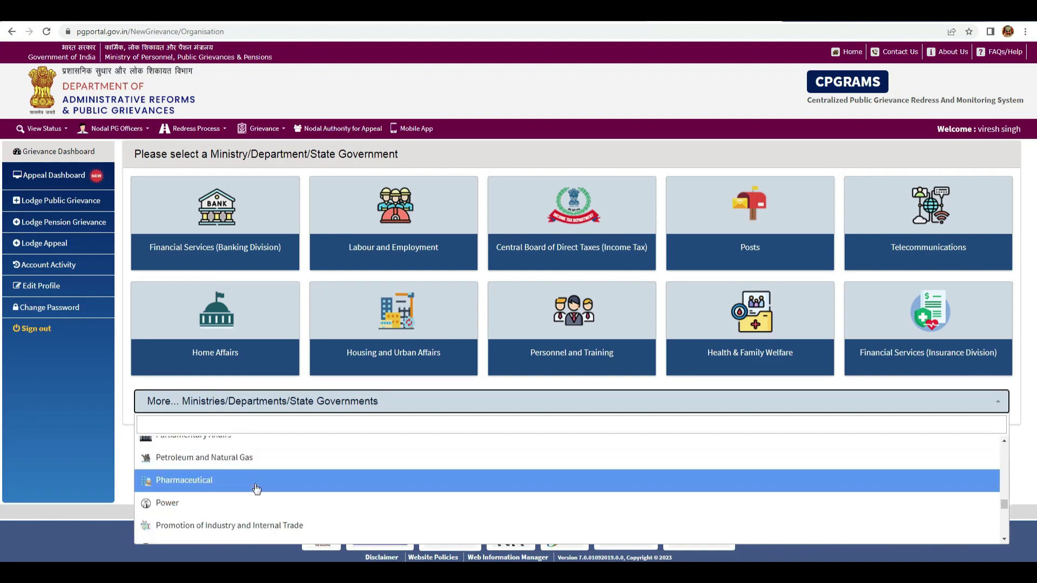
scroll(258, 489, "down", 3)
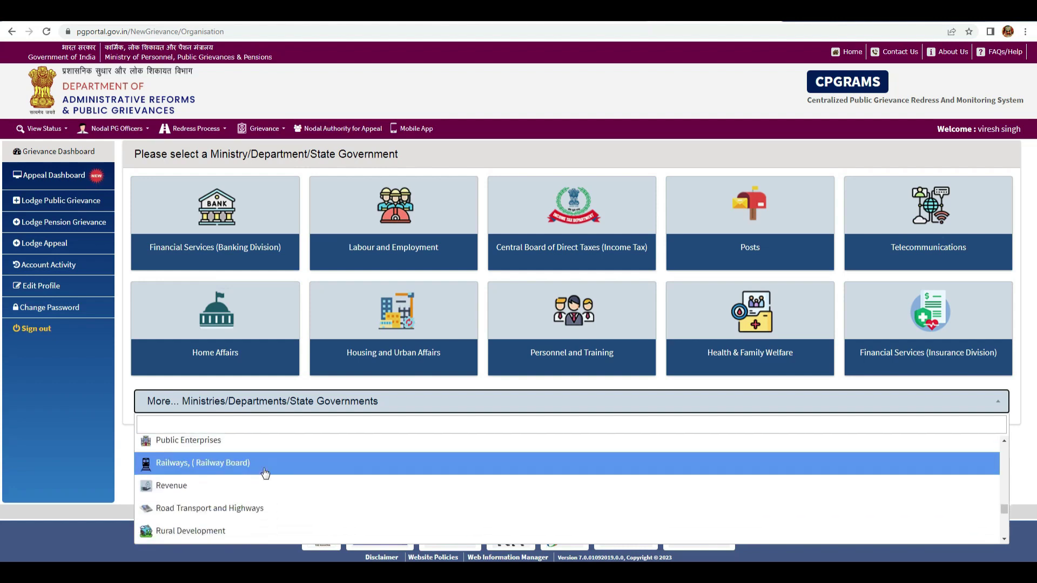
scroll(263, 488, "down", 4)
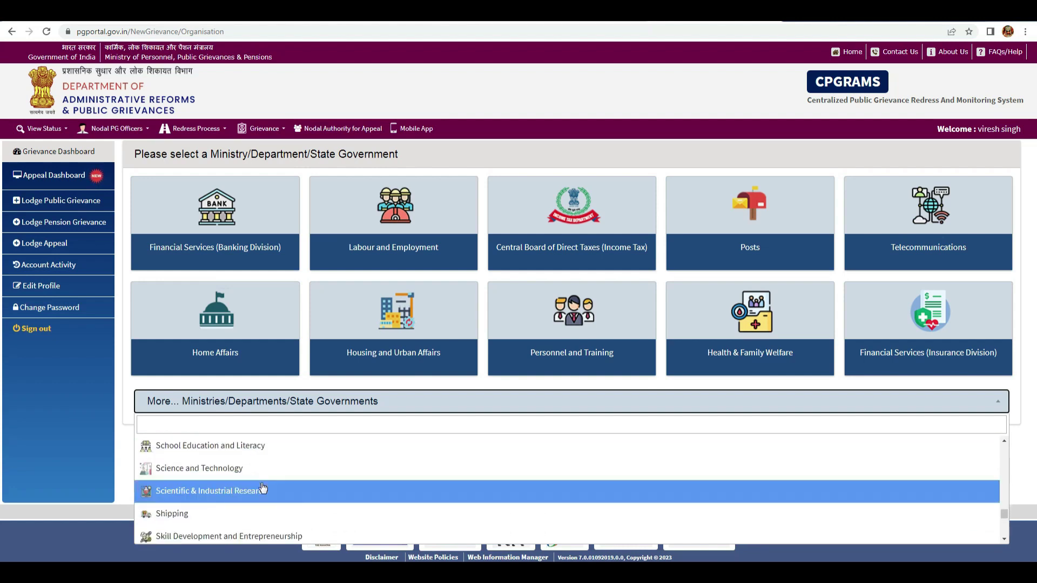
scroll(263, 487, "down", 1)
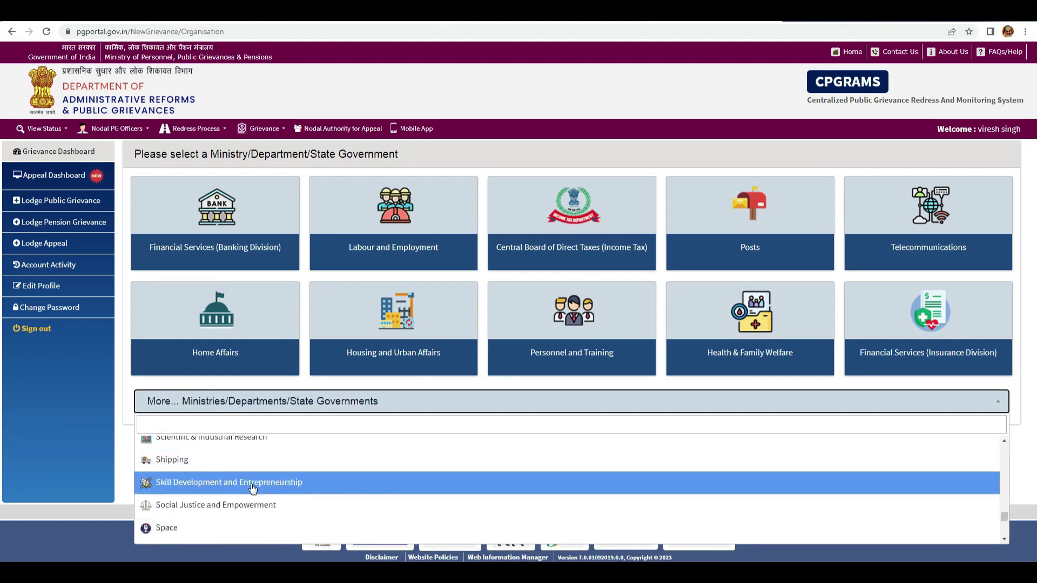
left_click(190, 486)
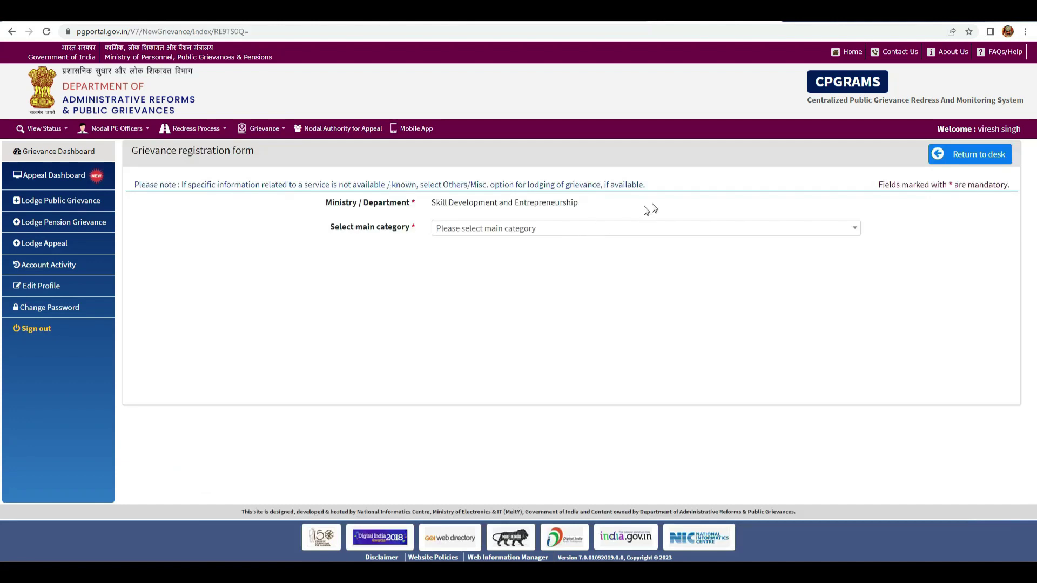
- Choose Matters related to DGT as the main category and Training Centers related as the subcategory
left_click(631, 228)
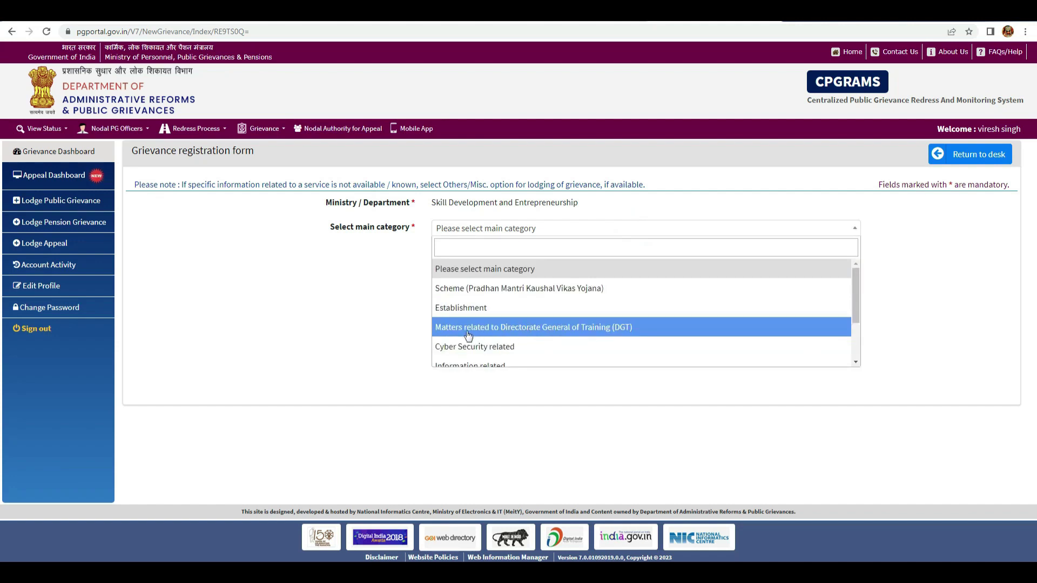
left_click(614, 329)
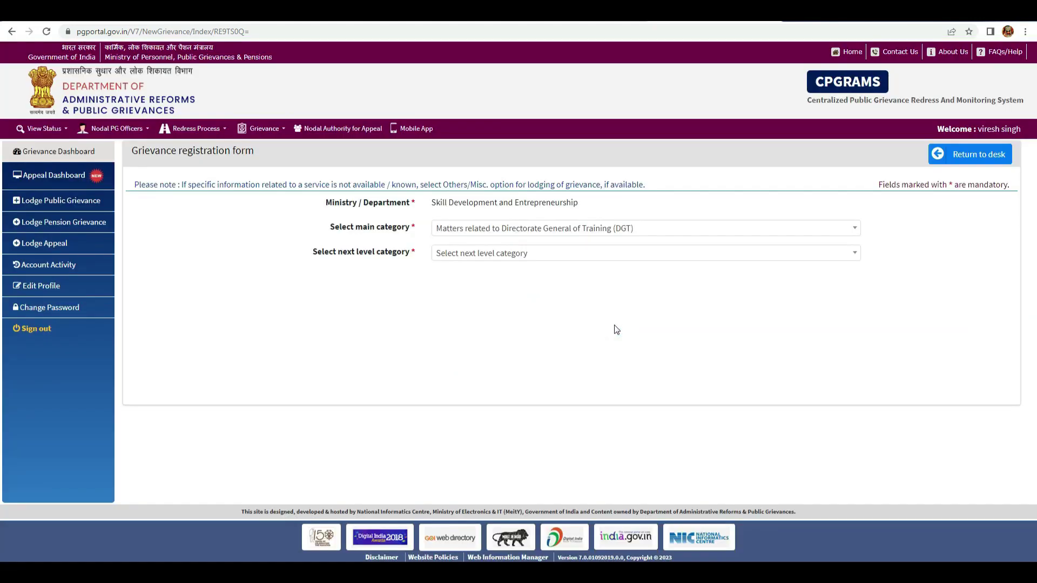
left_click(591, 255)
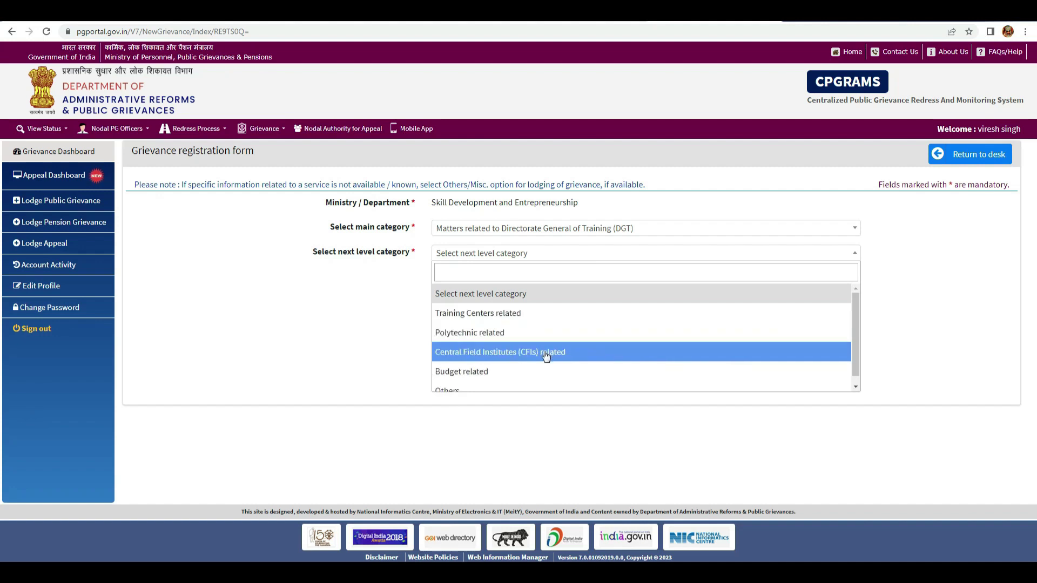
mouse_move(854, 323)
left_mouse_down()
mouse_move(855, 348)
mouse_move(846, 306)
left_mouse_up()
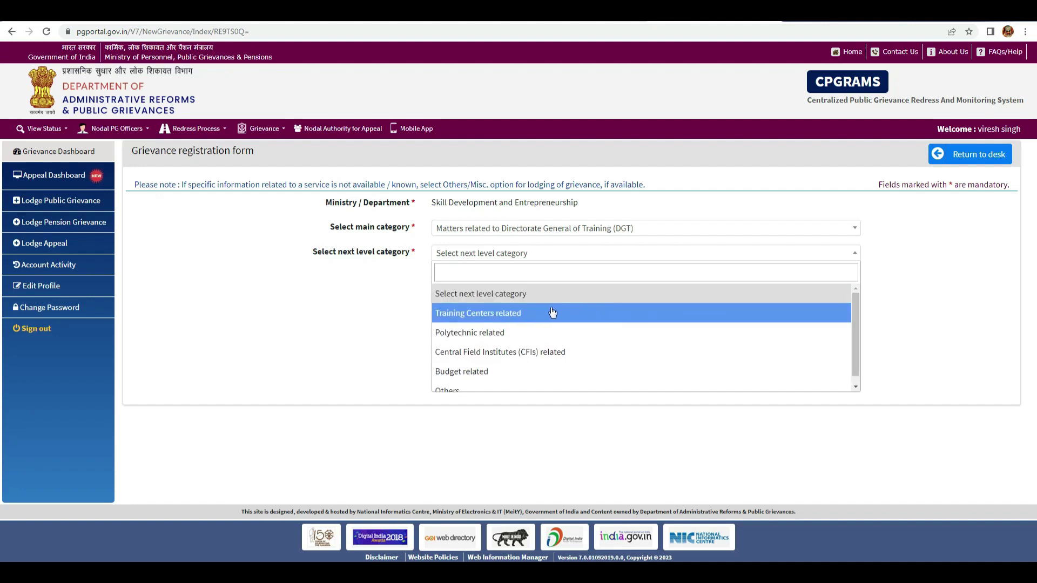
left_click(475, 317)
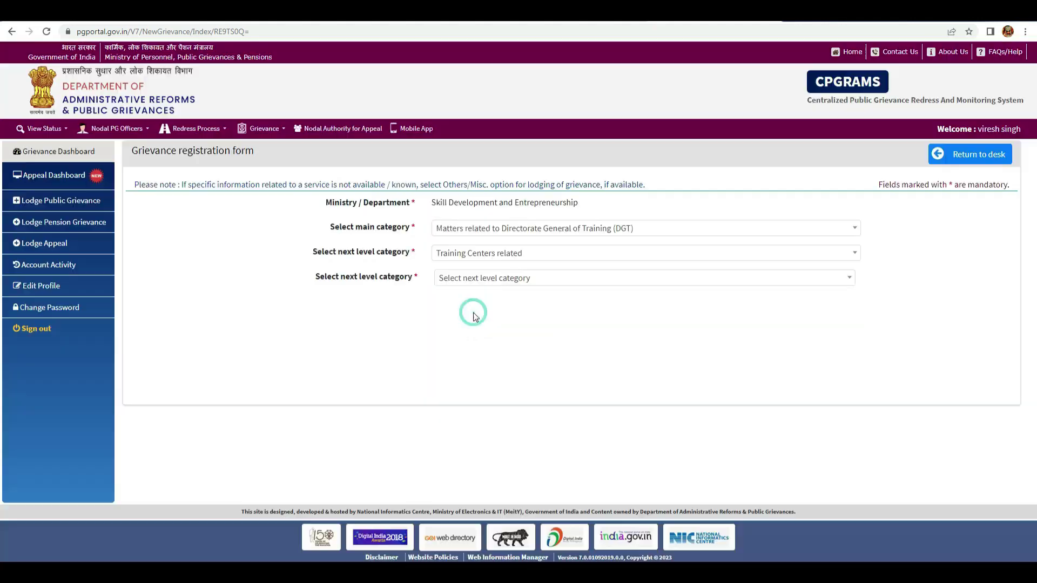
- Set the next category levels to MIS Portal Issues and Related to Student data updating
left_click(548, 283)
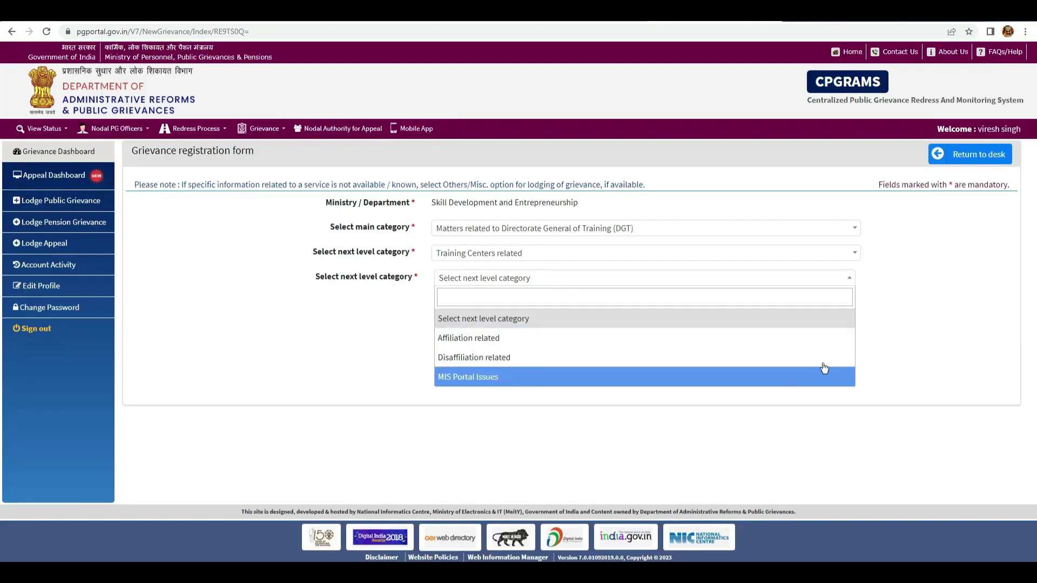
left_click(468, 378)
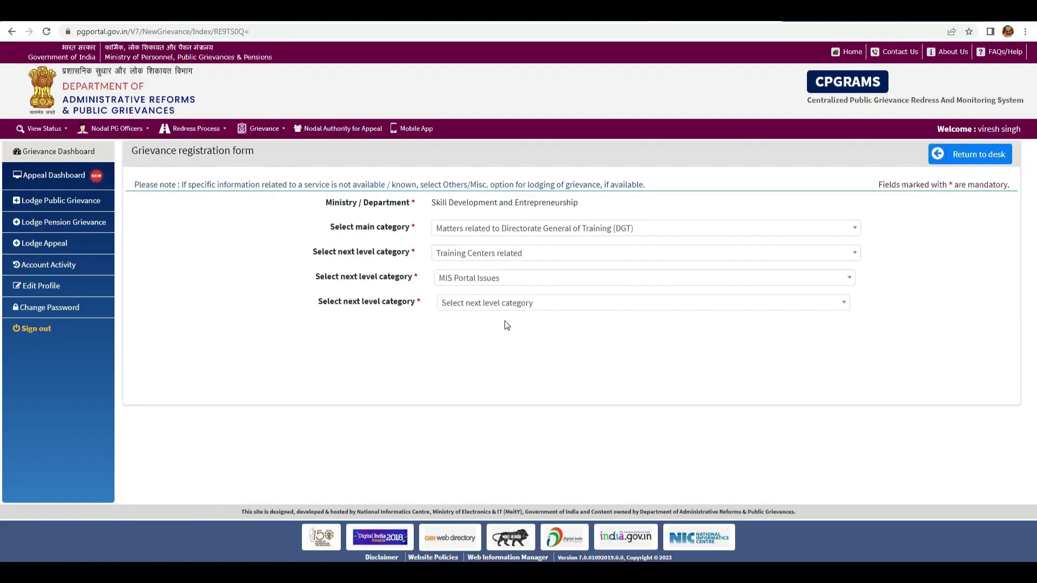
left_click(546, 309)
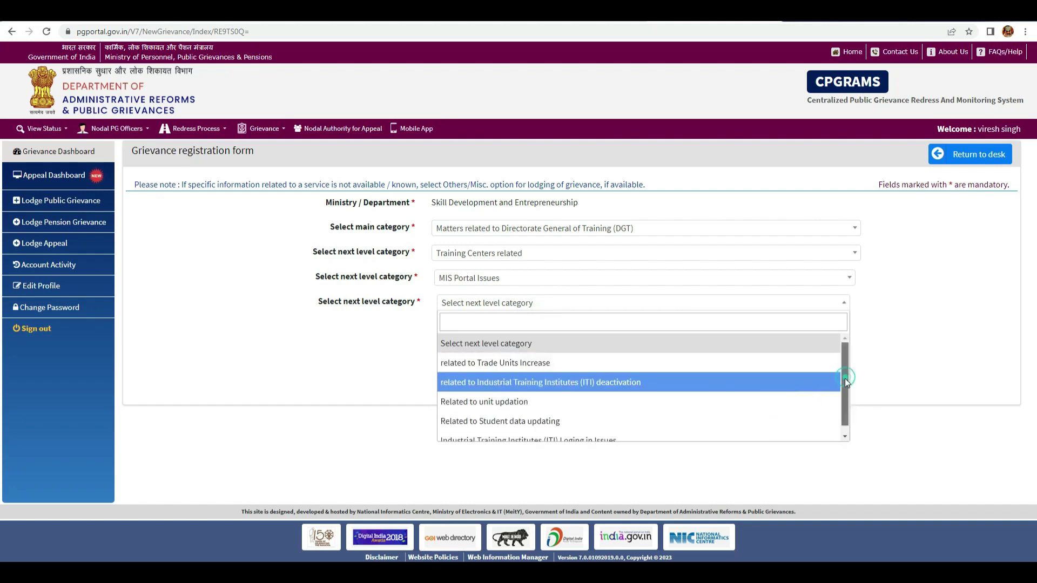
left_click_drag(845, 377, 845, 390)
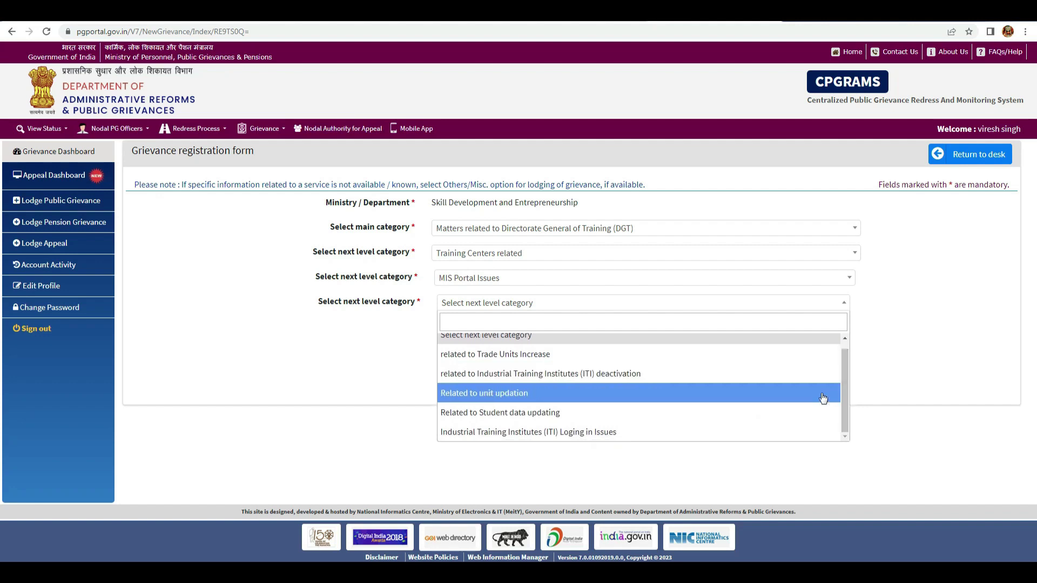
left_click(497, 412)
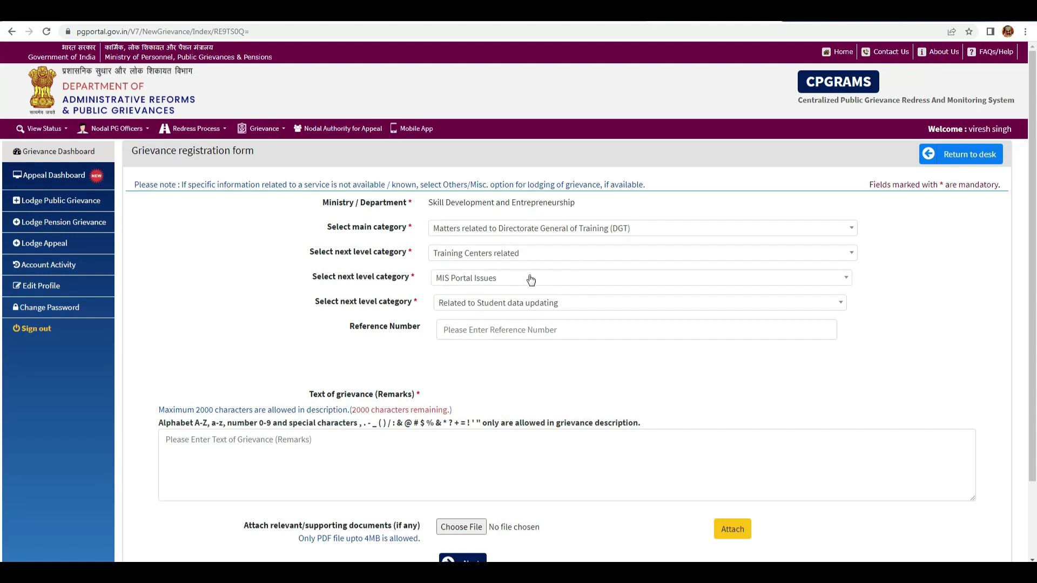
left_click(594, 312)
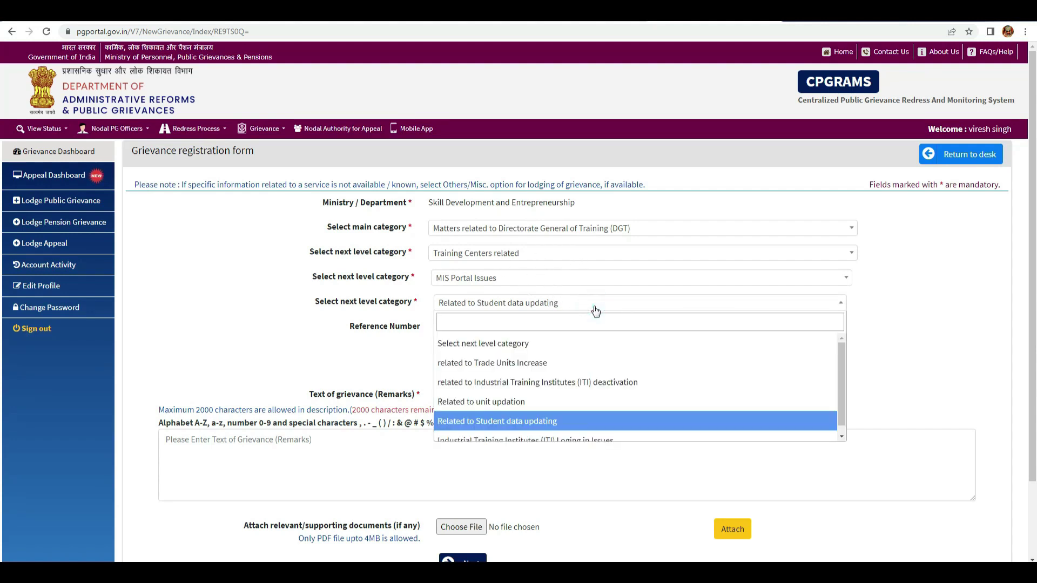
left_click(596, 311)
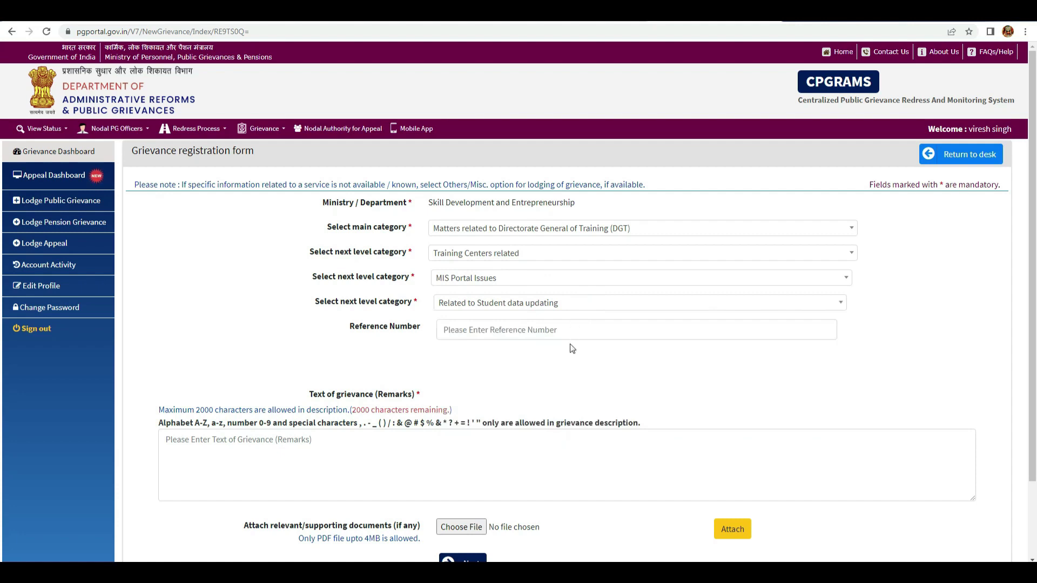
- Enter the placeholder remarks 'sgsfgfgfdsgdgdgdgdsgdsgdfgd' and continue to the Grievance Details page
scroll(572, 351, "down", 2)
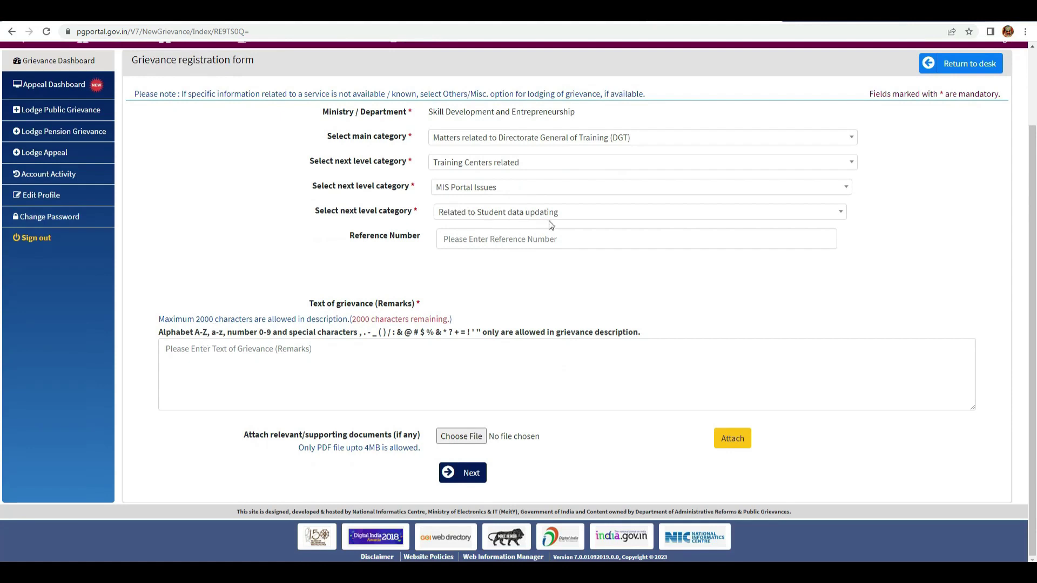
left_click(170, 346)
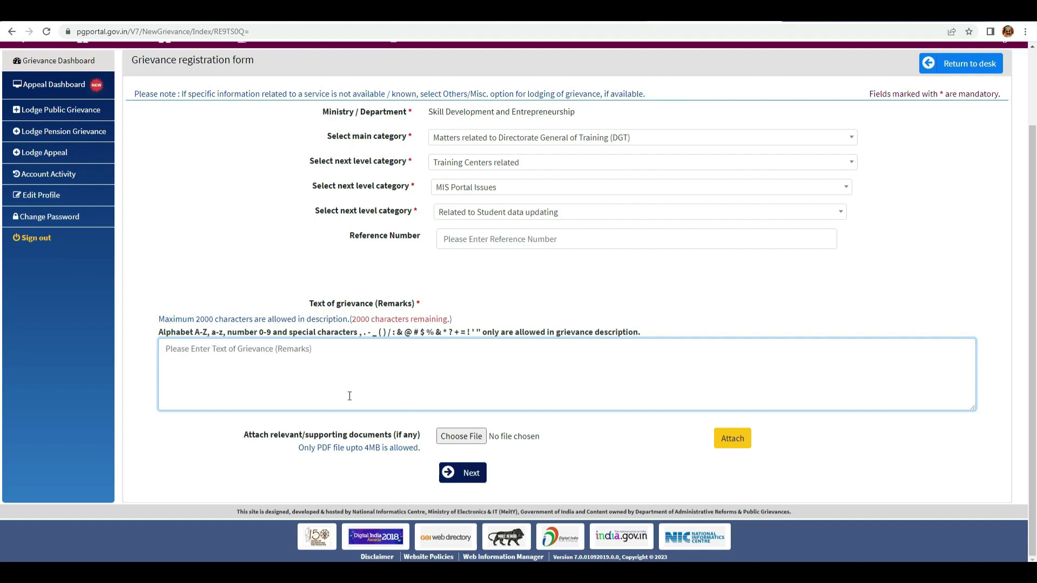
left_click(238, 358)
type("sgsfgfgfdsgdgdgdgdsgdsgdfgdg")
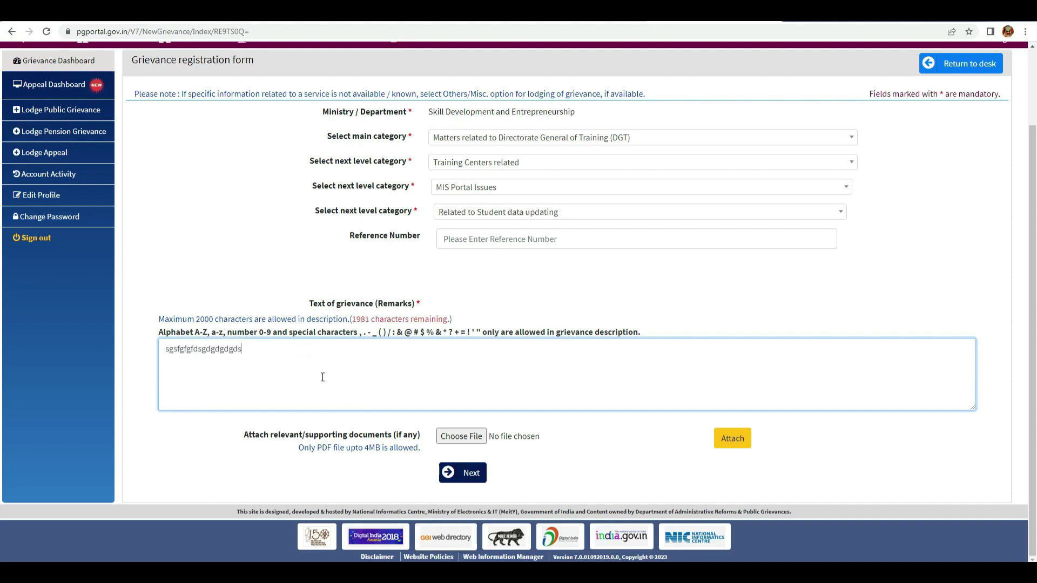
left_click(473, 478)
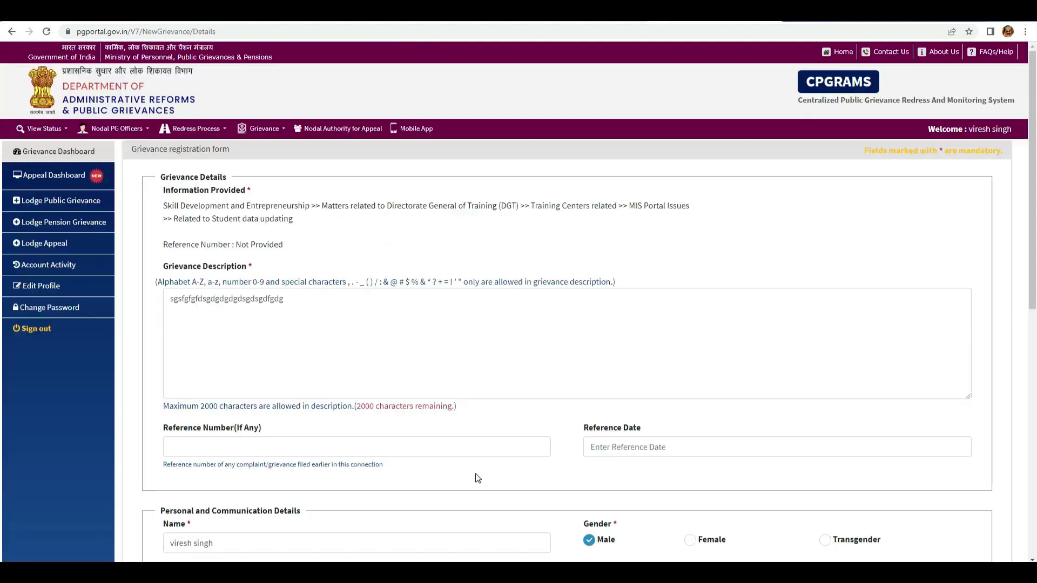
- Fill in the captcha security code at the bottom of the form and submit the grievance
scroll(434, 322, "down", 5)
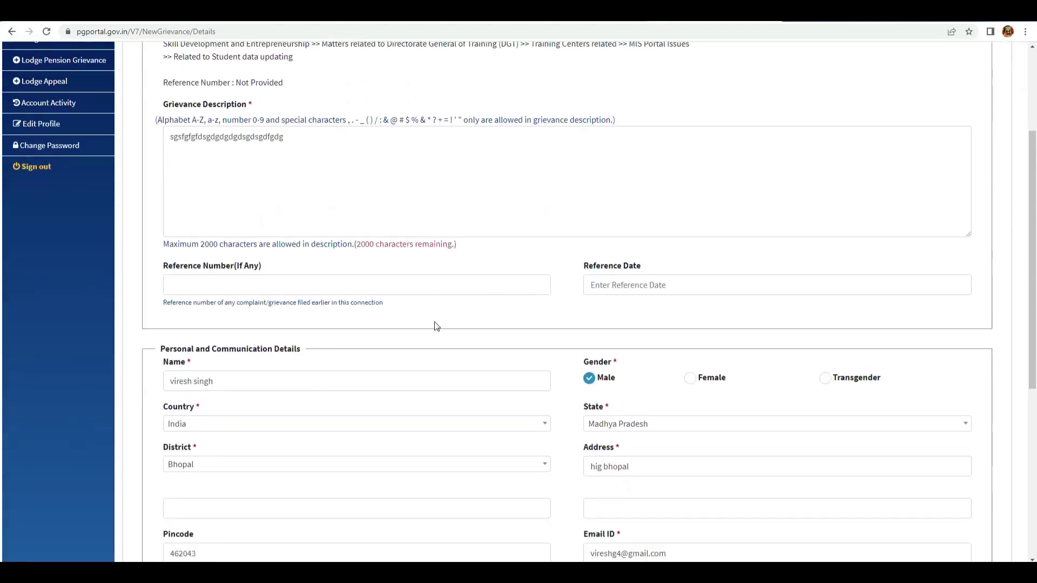
scroll(435, 318, "down", 4)
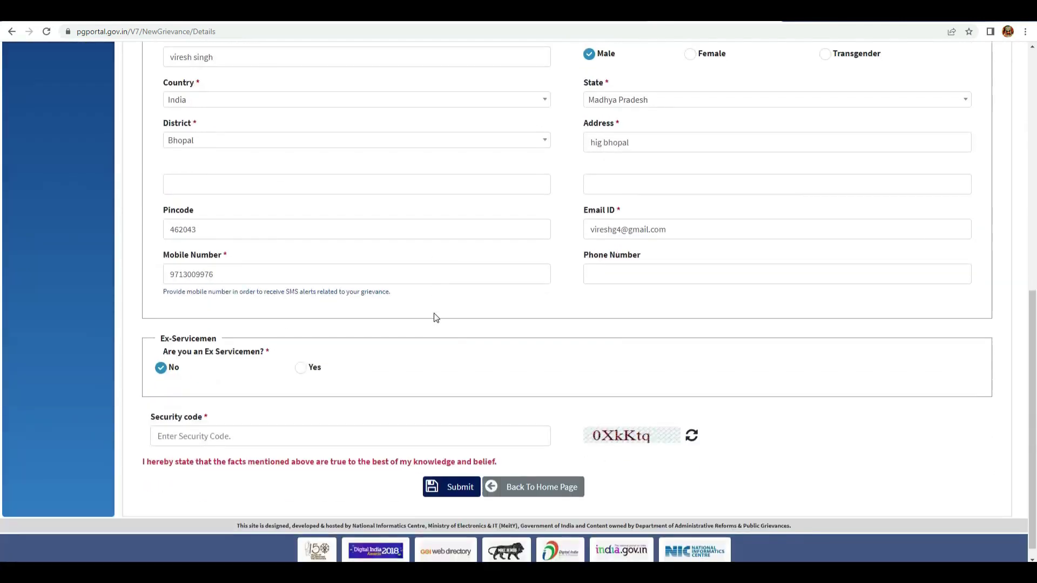
scroll(384, 275, "up", 5)
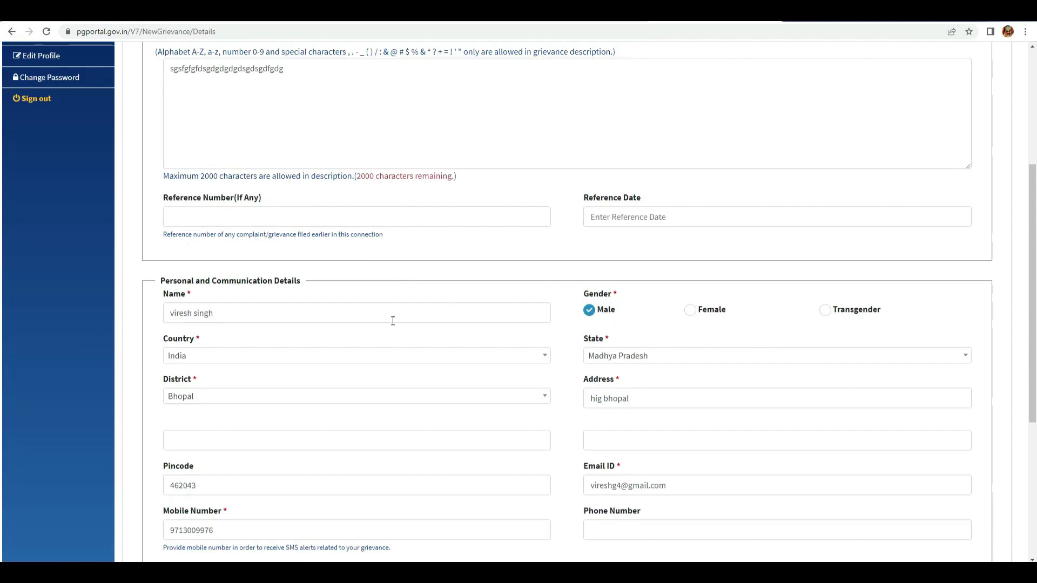
scroll(287, 340, "down", 5)
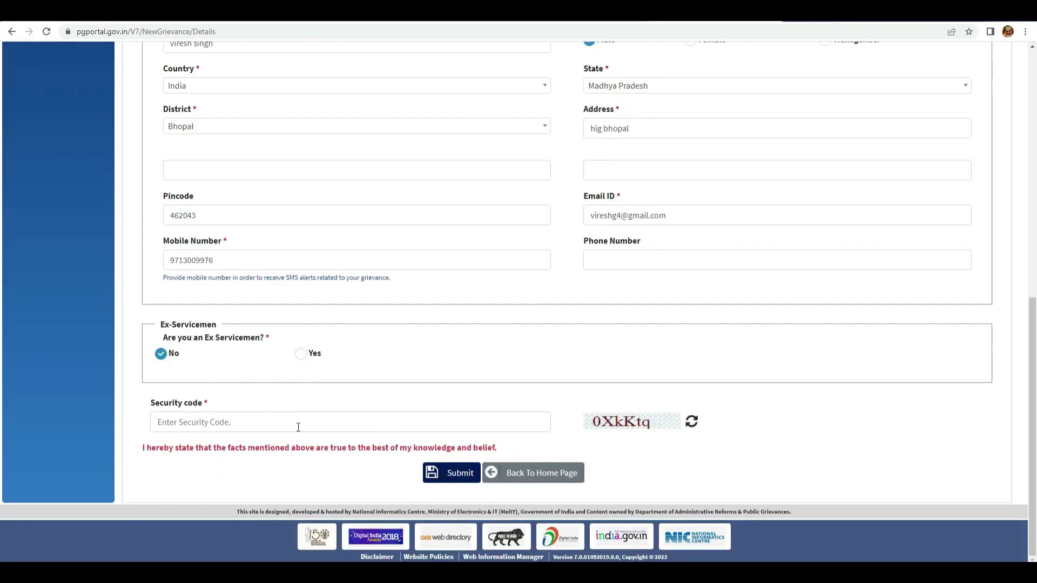
left_click(259, 421)
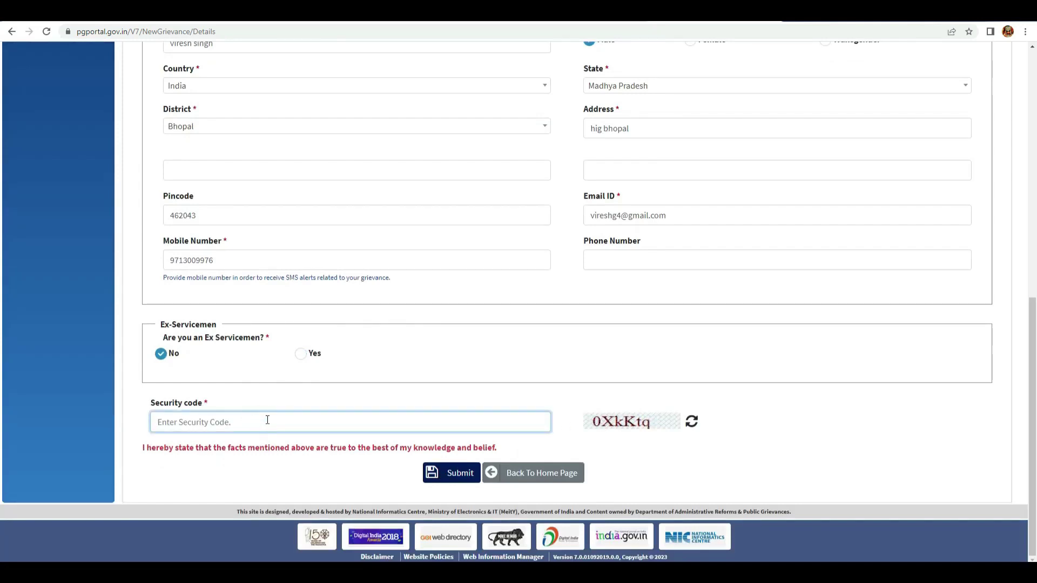
type("0")
scroll(535, 368, "up", 5)
scroll(396, 191, "up", 4)
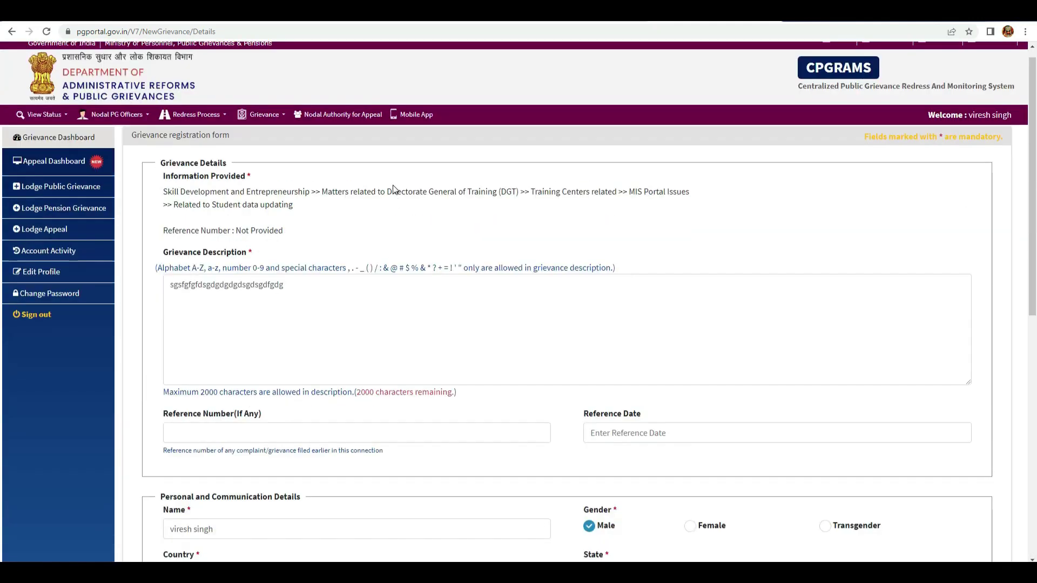
scroll(482, 205, "down", 9)
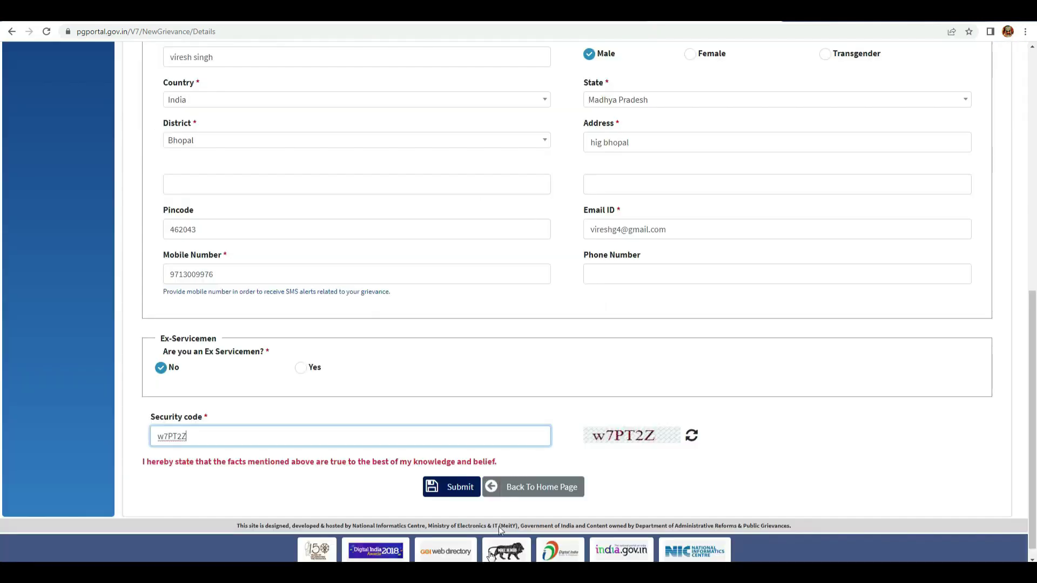
left_click(461, 488)
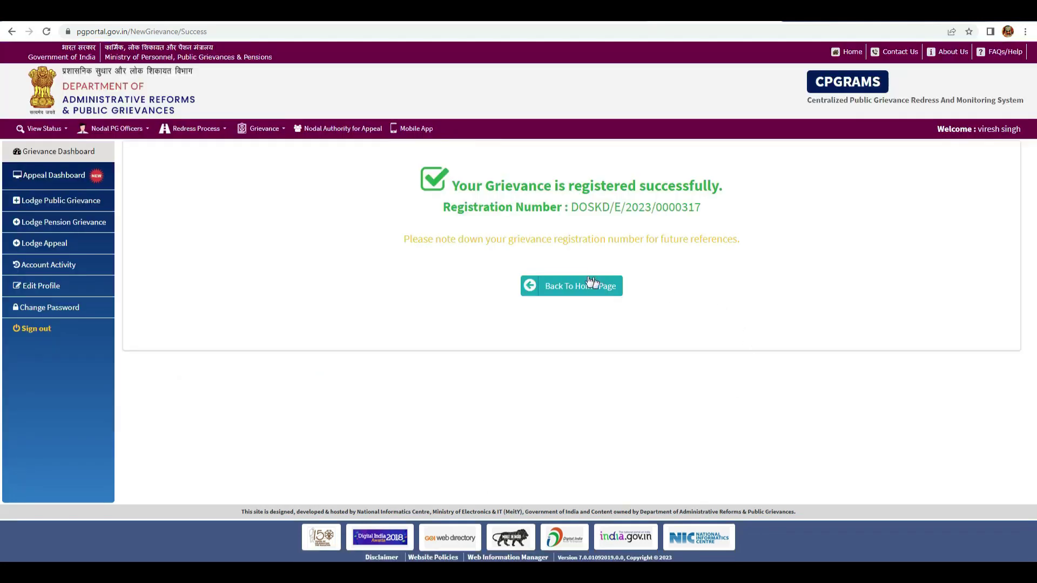
- Go back to the home page and open View Status > Grievance Status
left_click(569, 286)
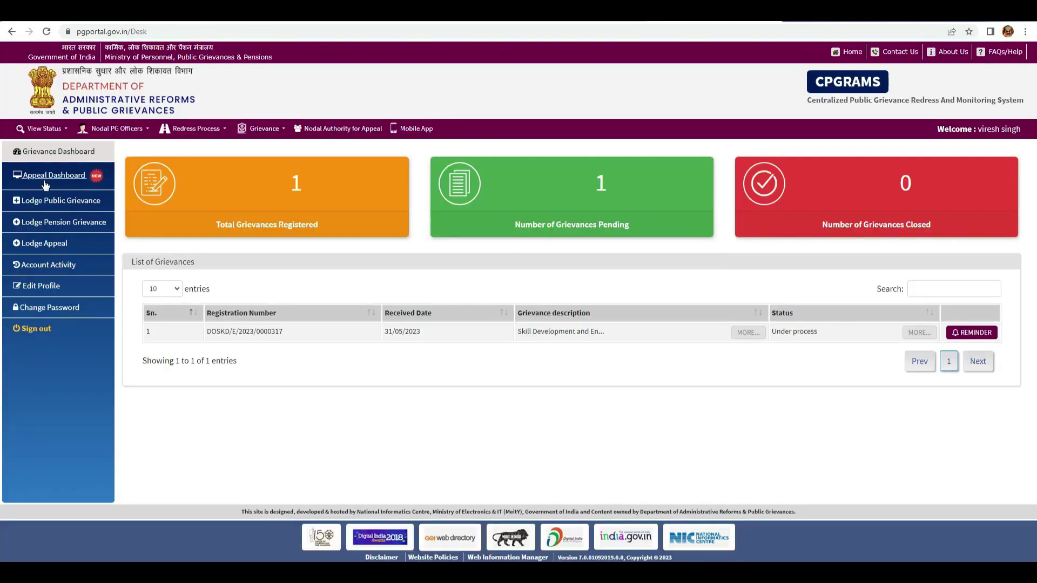
left_click(43, 129)
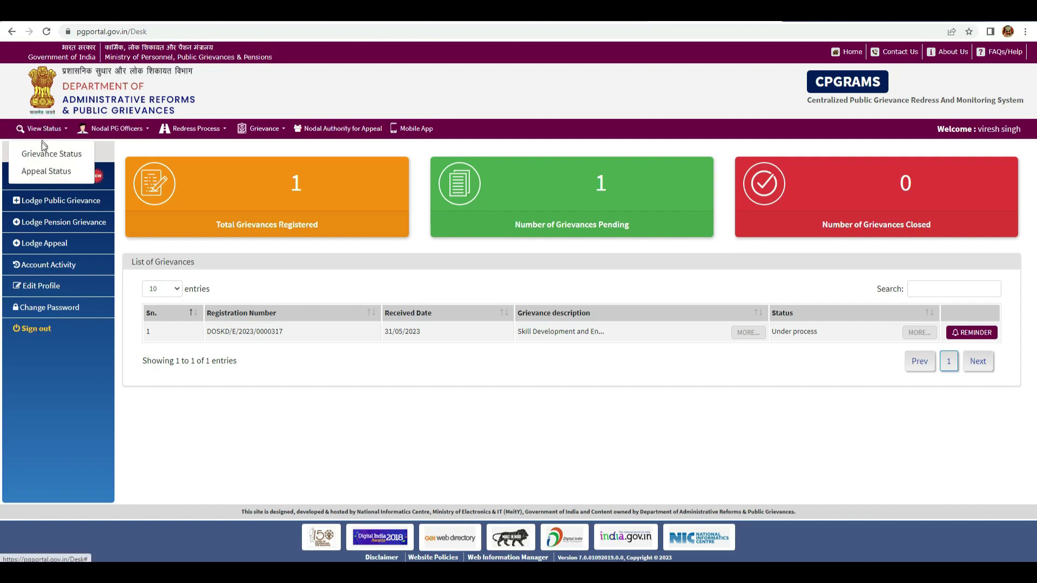
left_click(44, 154)
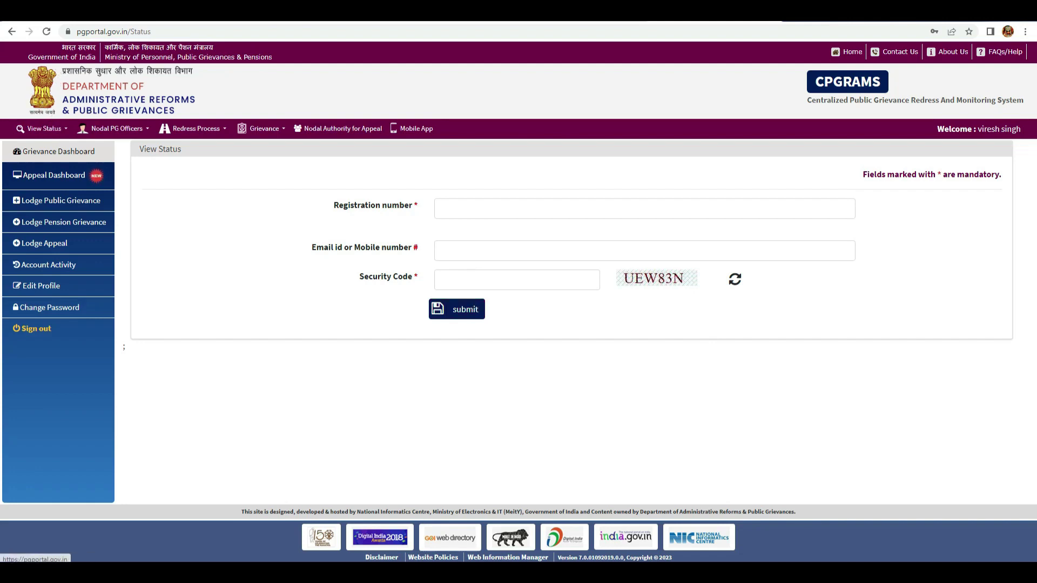
- Reopen the status lookup from the home page's VIEW STATUS button, then move to the Gmail tab
left_click(11, 32)
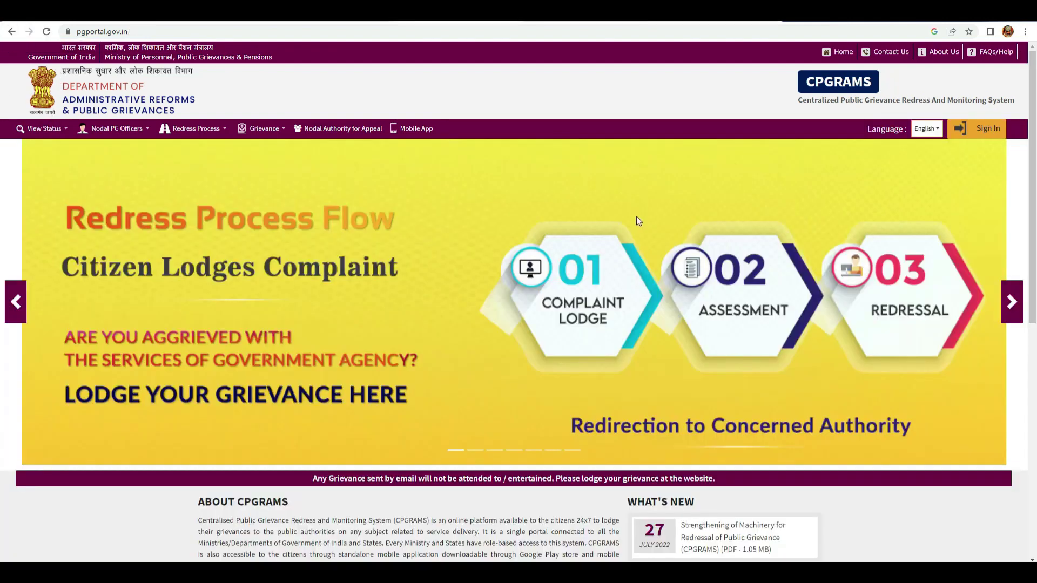
scroll(533, 224, "down", 5)
scroll(533, 225, "down", 2)
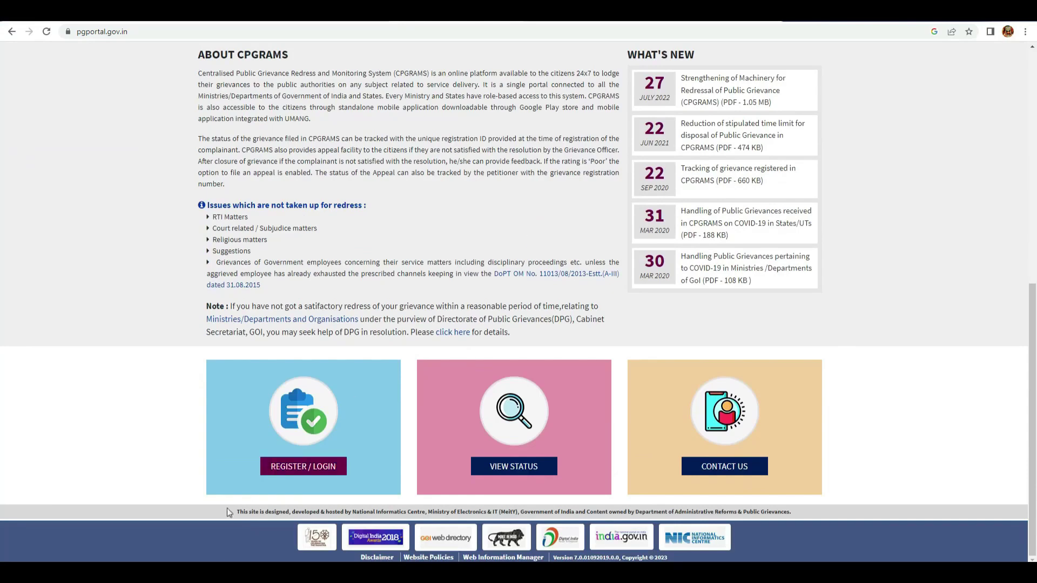
left_click(520, 466)
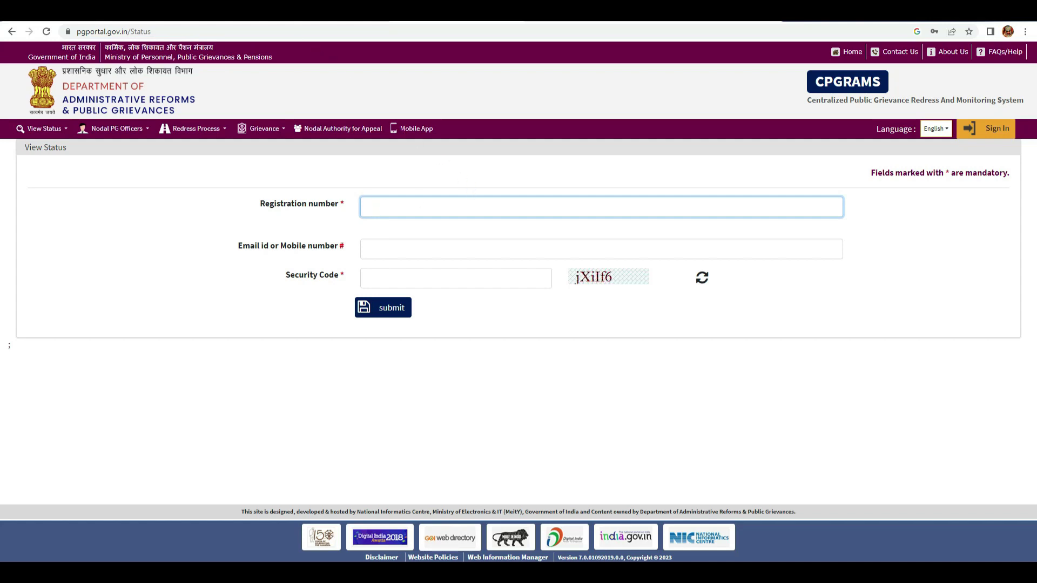
key("ctrl+Tab")
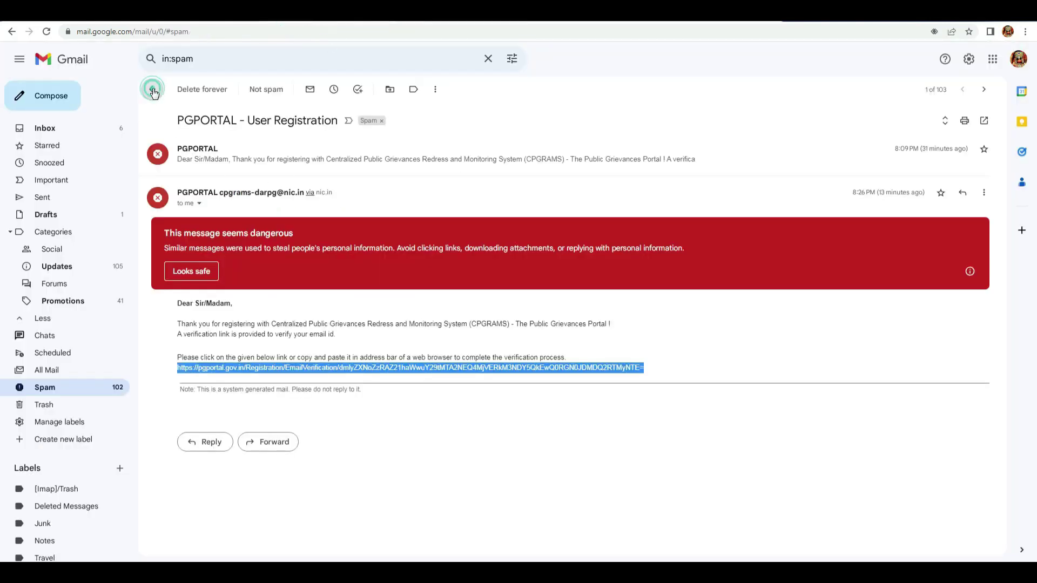
- Reload Gmail and open the PGPORTAL Grievance Registration email from All Mail
left_click(153, 91)
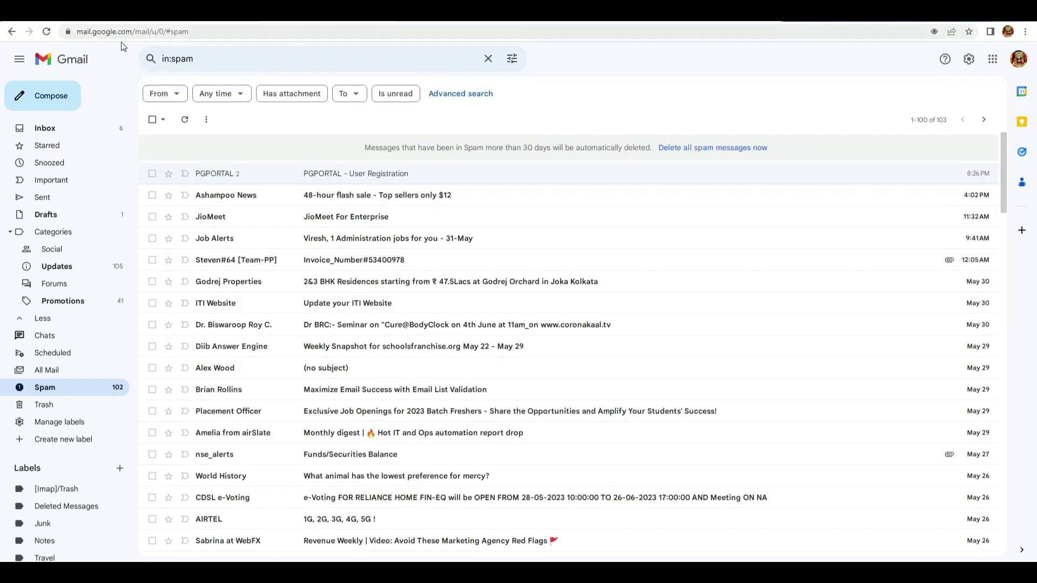
left_click(47, 33)
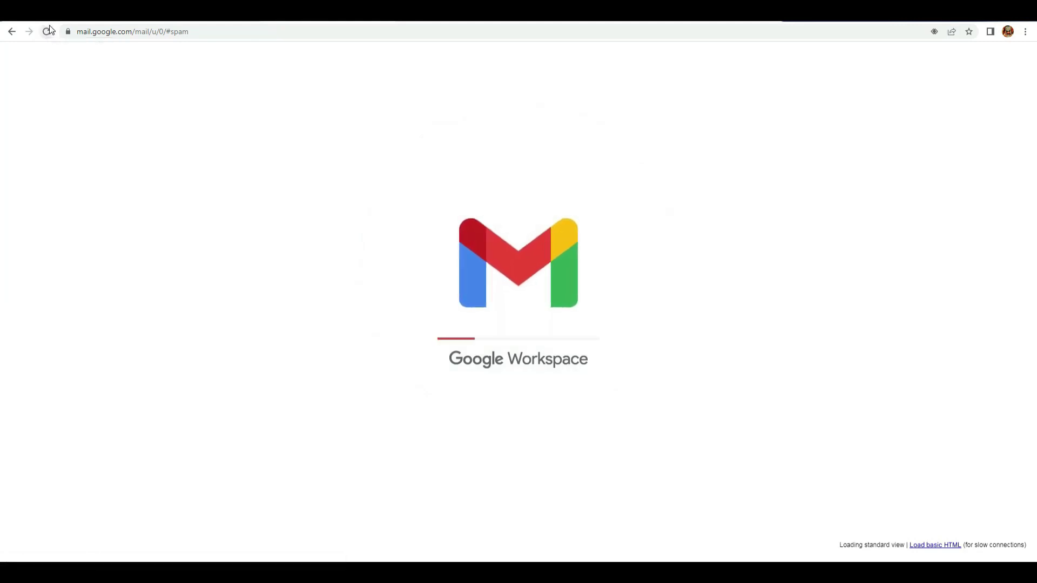
left_click(50, 371)
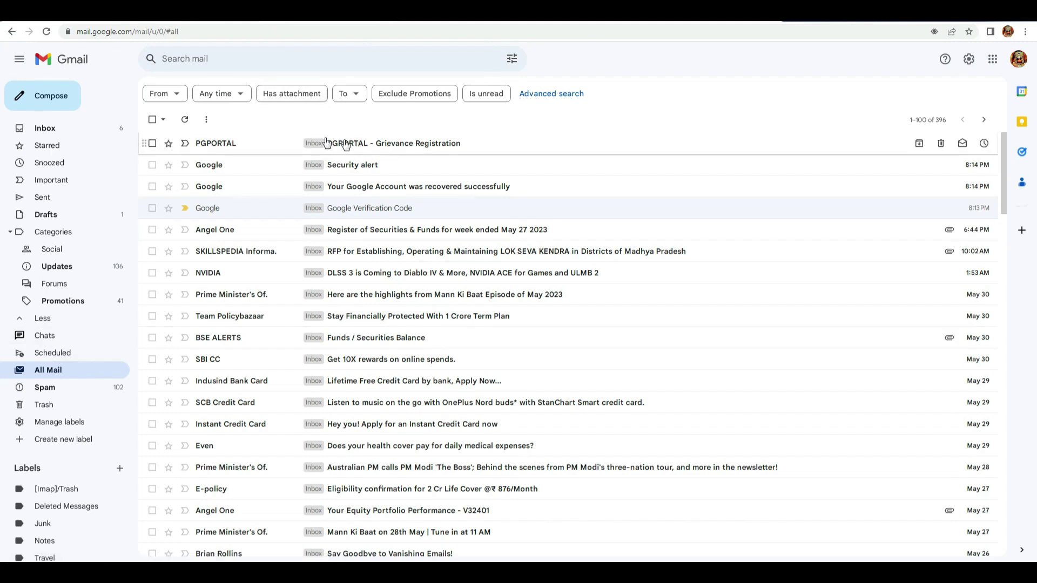
left_click(375, 144)
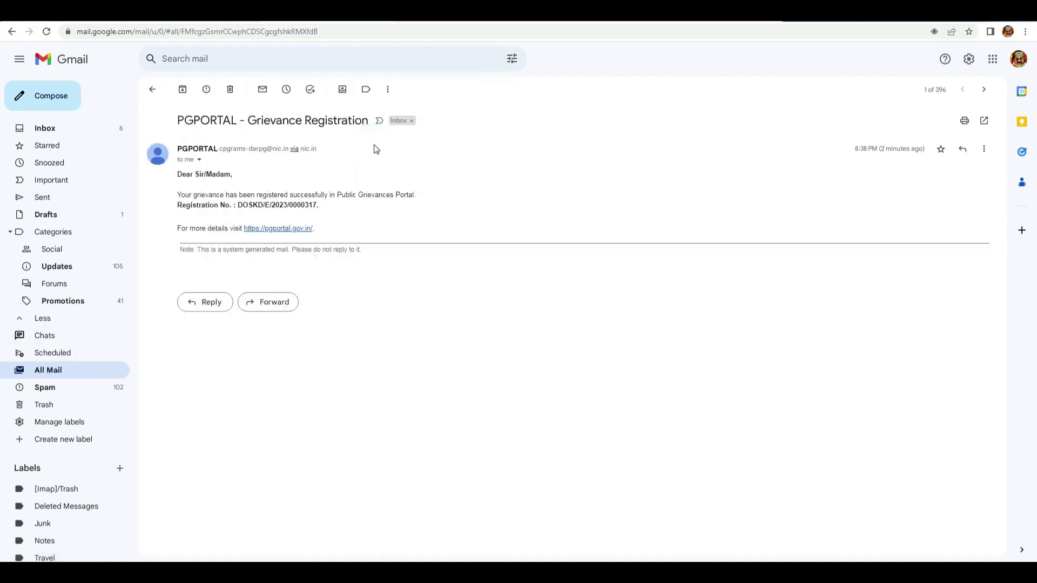
- Copy the registration number from the email and return to the portal's grievance dashboard
left_click_drag(322, 207, 238, 209)
right_click(249, 207)
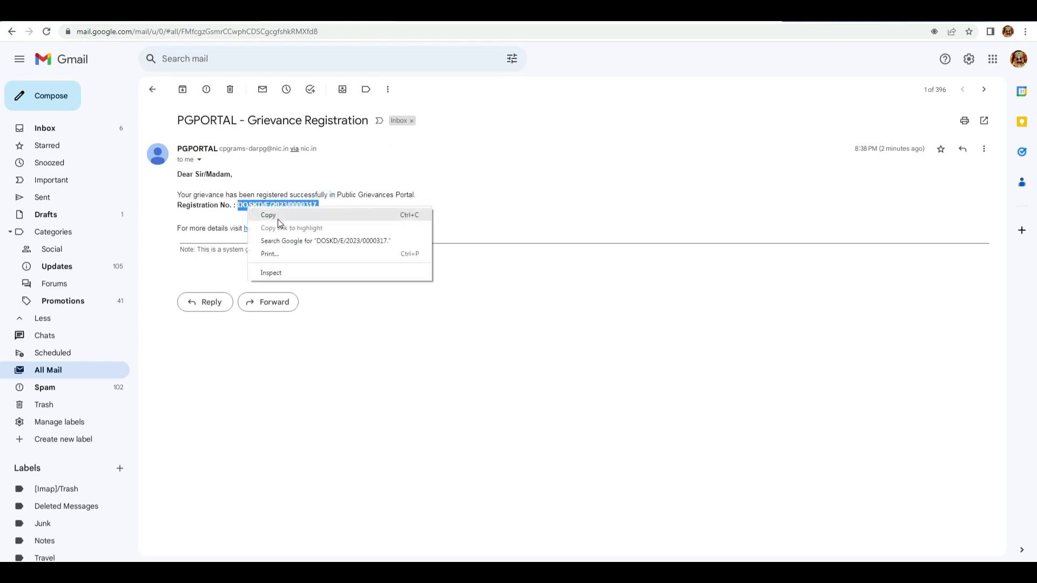
left_click(279, 218)
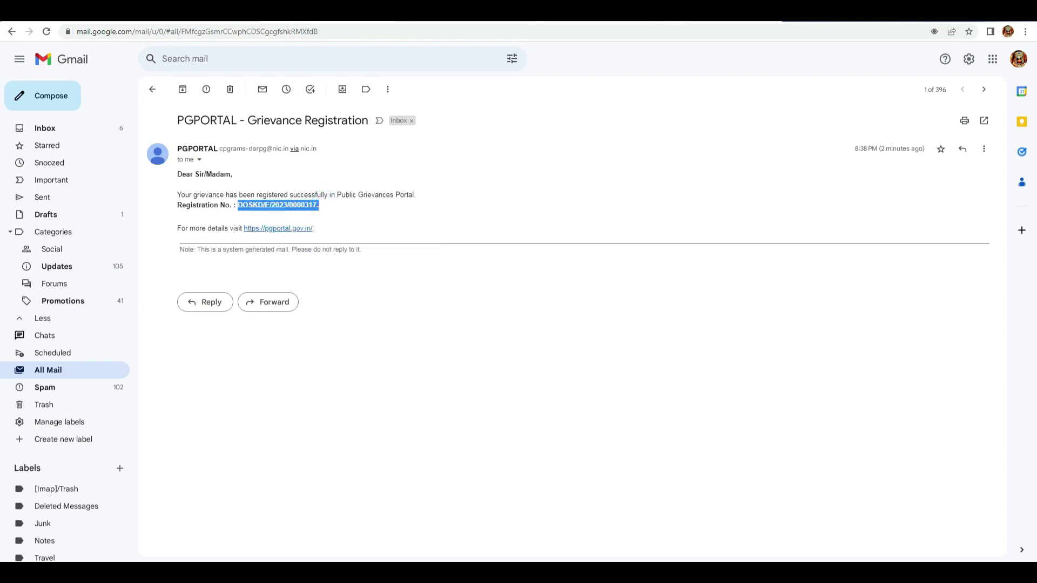
key("ctrl+Tab")
left_click(594, 21)
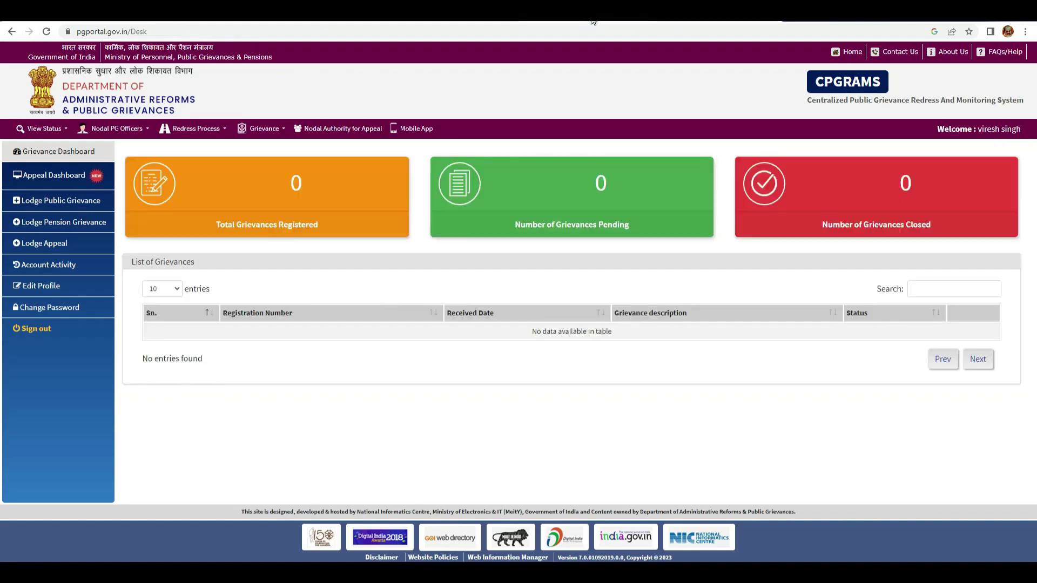
- Paste the registration number, fill the mobile and security code fields, and submit the lookup
left_click(456, 19)
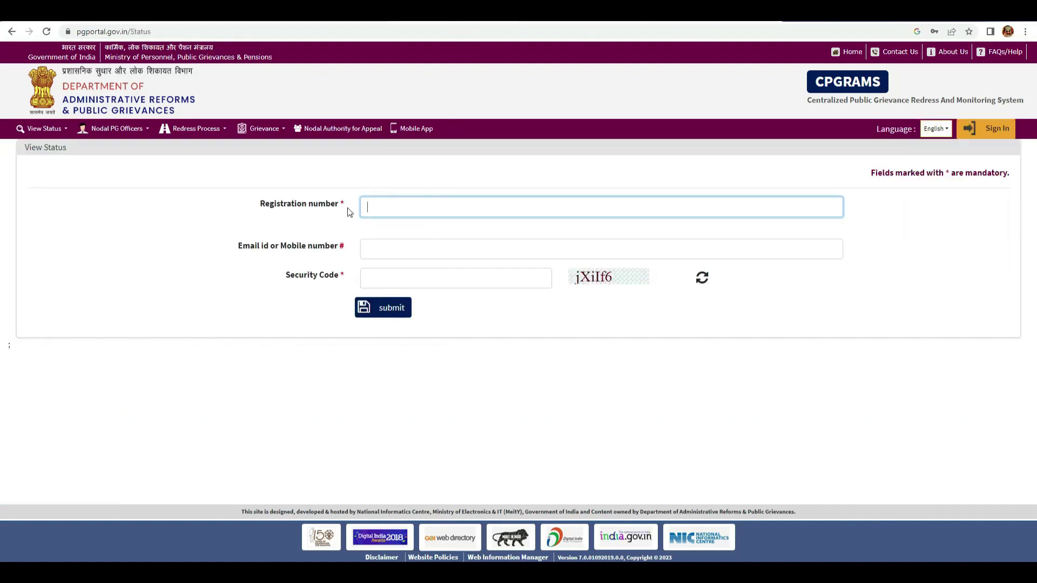
right_click(396, 209)
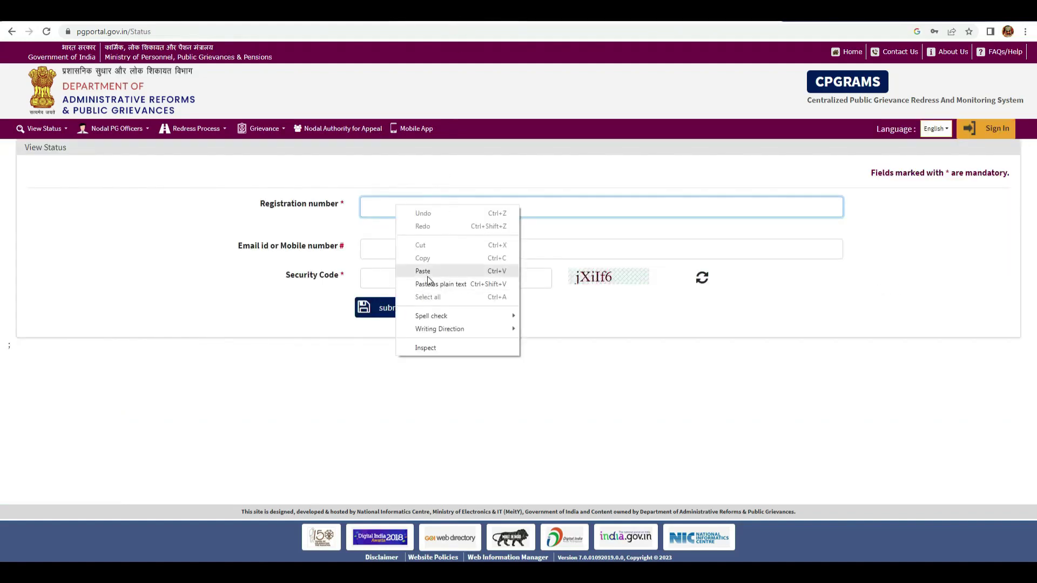
left_click(429, 272)
left_click(385, 247)
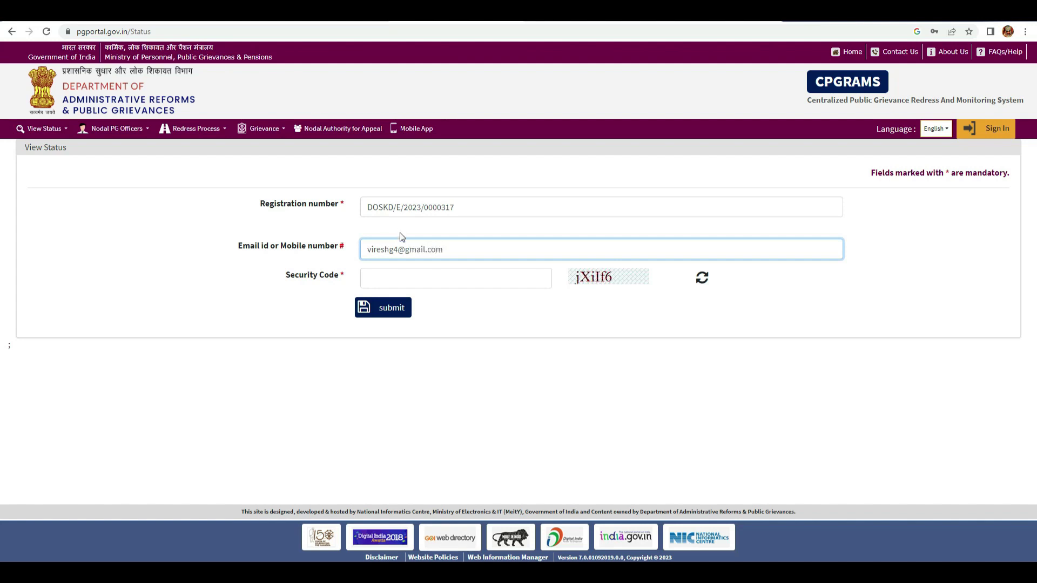
left_click(405, 279)
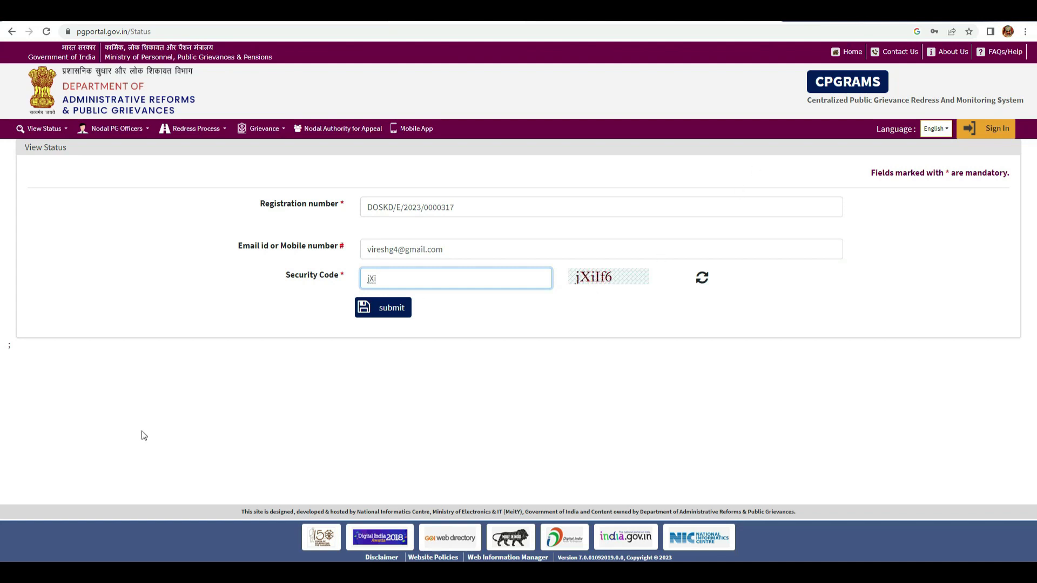
type("6")
left_click(406, 317)
- Re-enter the mobile number and the new security code, then resubmit the status lookup
left_click(395, 246)
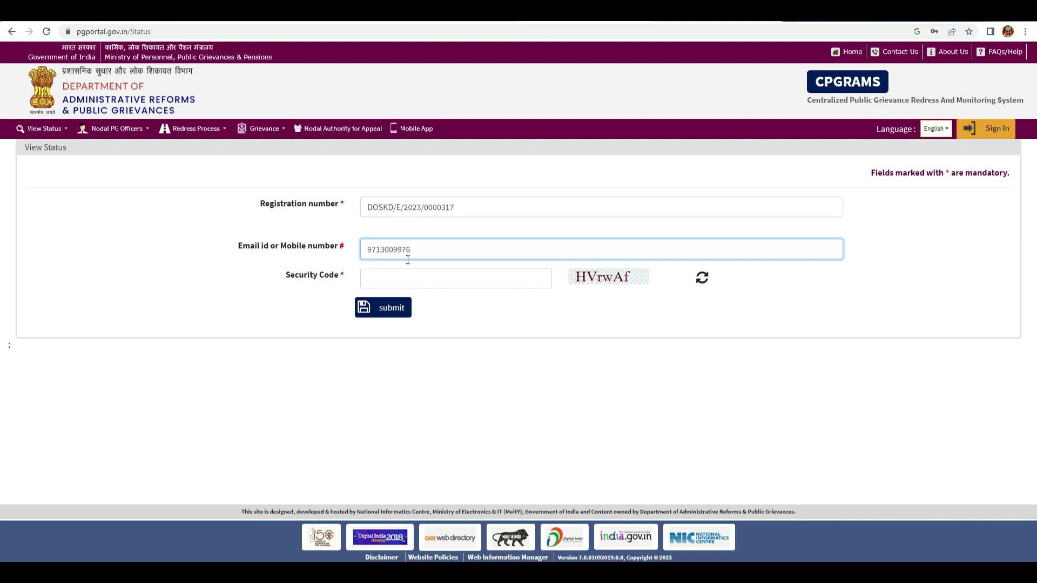
left_click(431, 278)
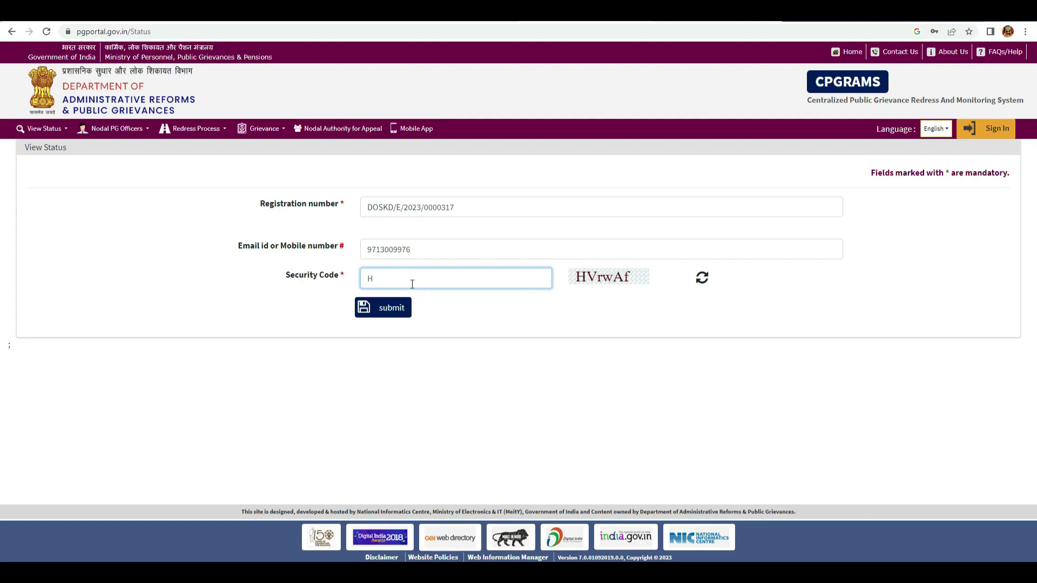
type("HVrwAf")
left_click(388, 307)
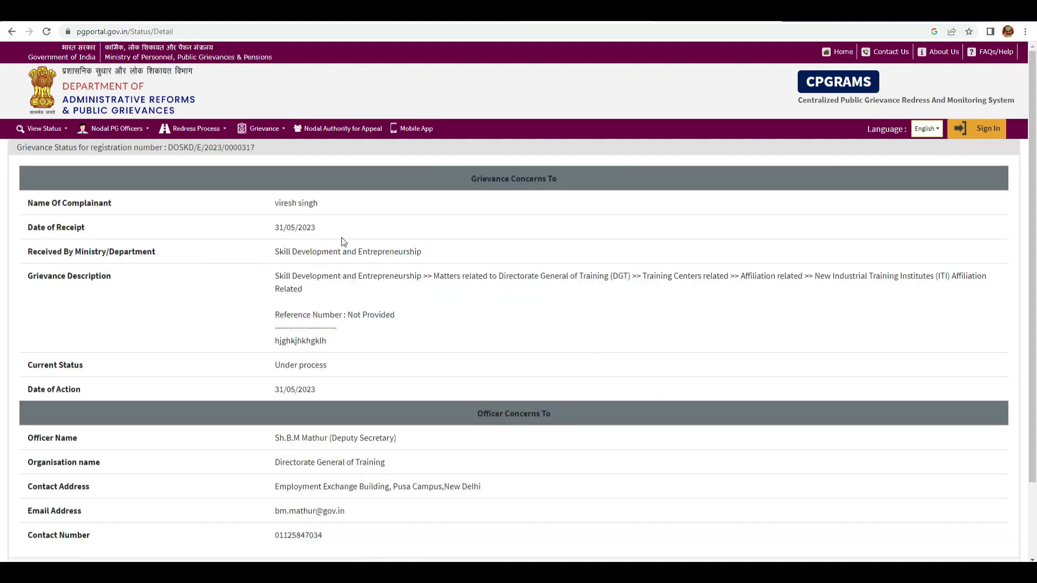
- Review the Under process status details, then return to View Status > Grievance Status
scroll(349, 278, "down", 2)
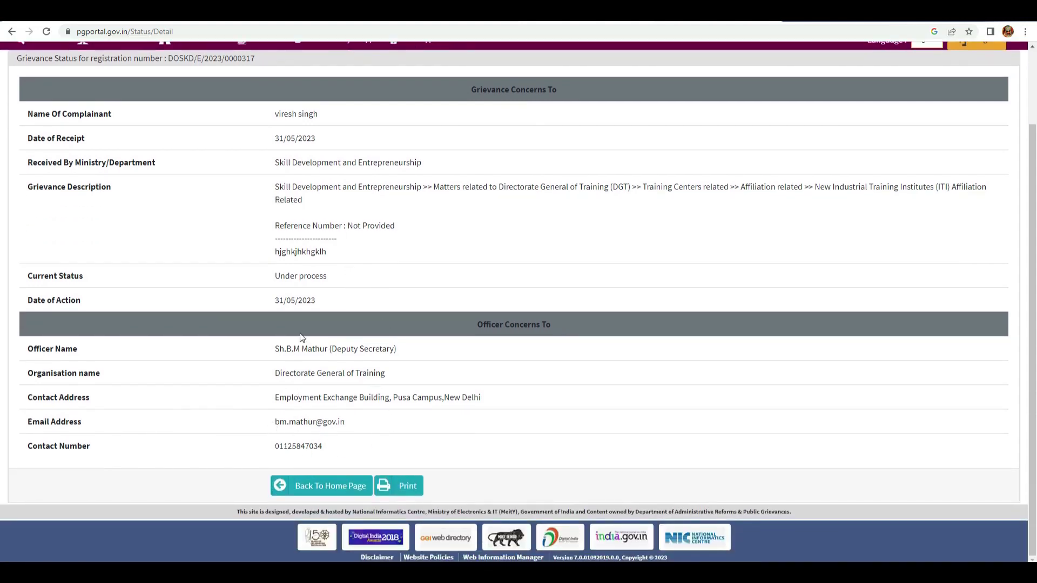
scroll(378, 282, "up", 2)
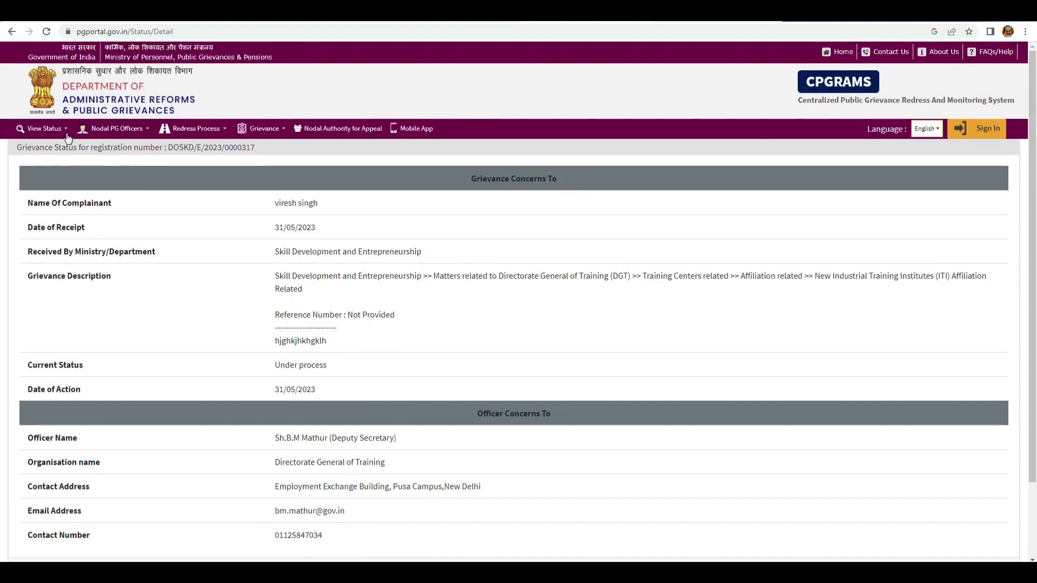
left_click(60, 129)
left_click(56, 155)
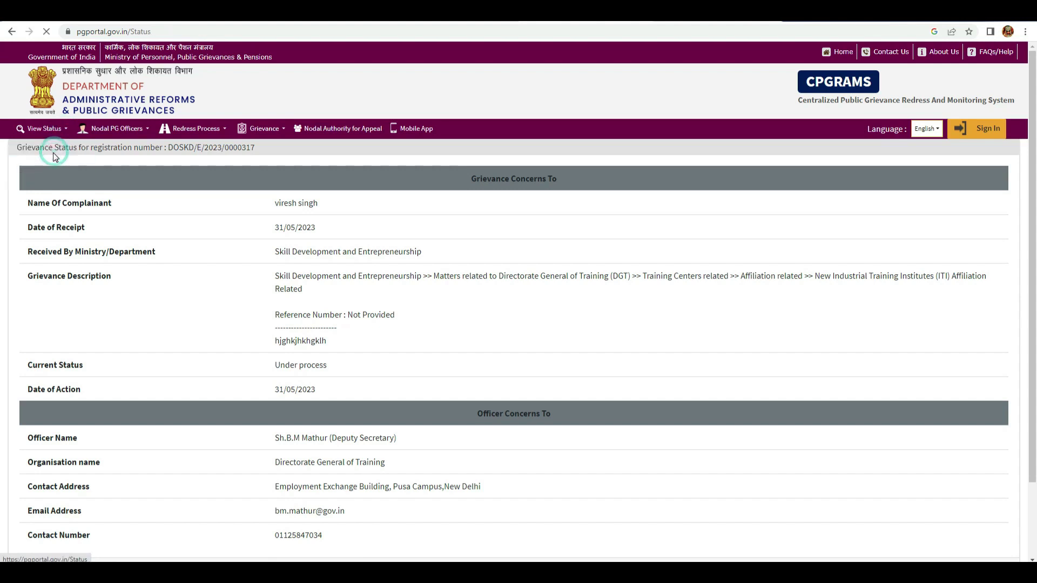